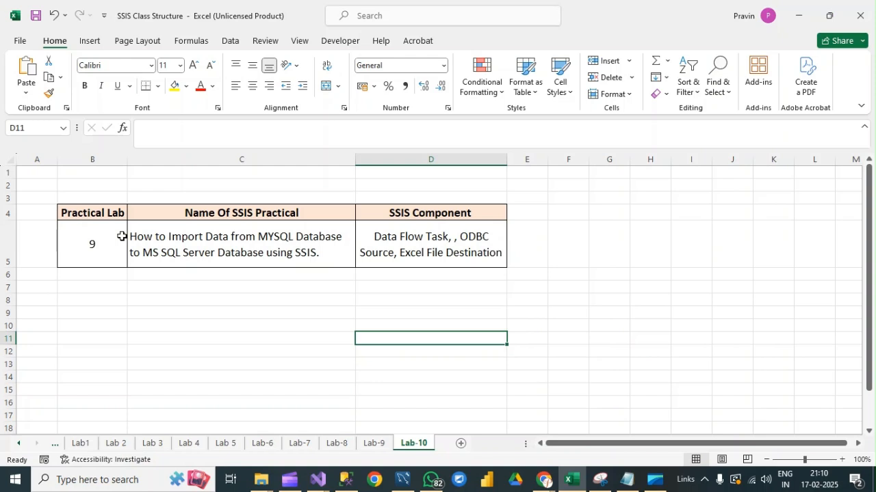
Switch to MySQL Workbench, refresh the schema list and examine the rows of the orders table.
left_click(403, 480)
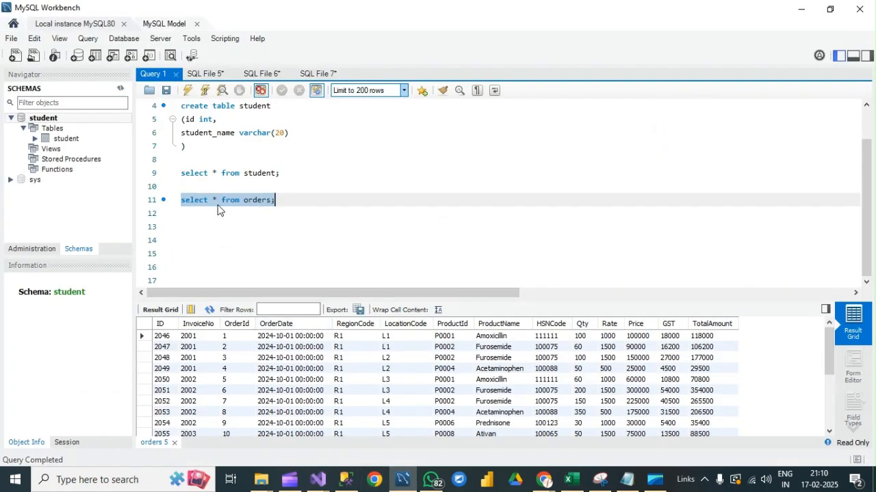
left_click(120, 88)
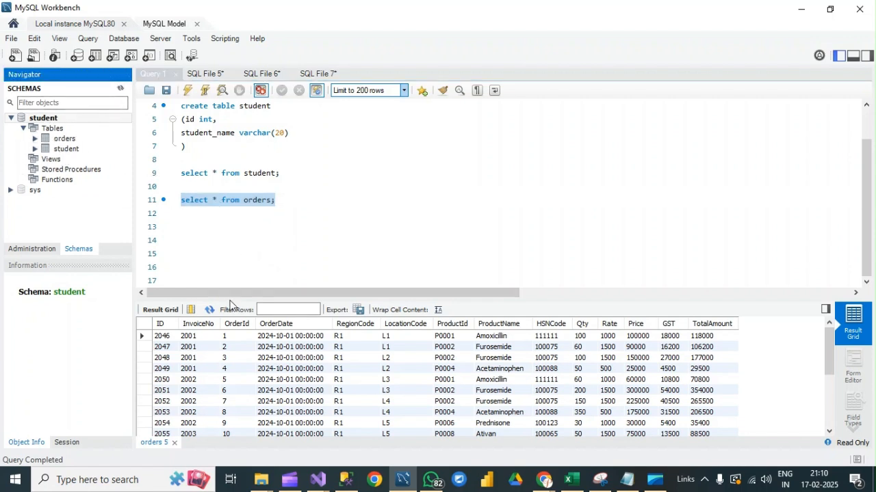
left_click_drag(830, 356, 833, 404)
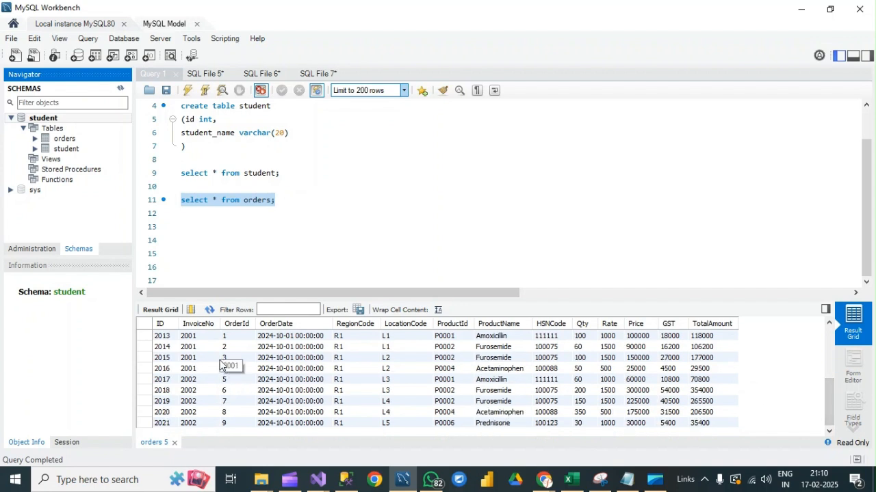
left_click(164, 347)
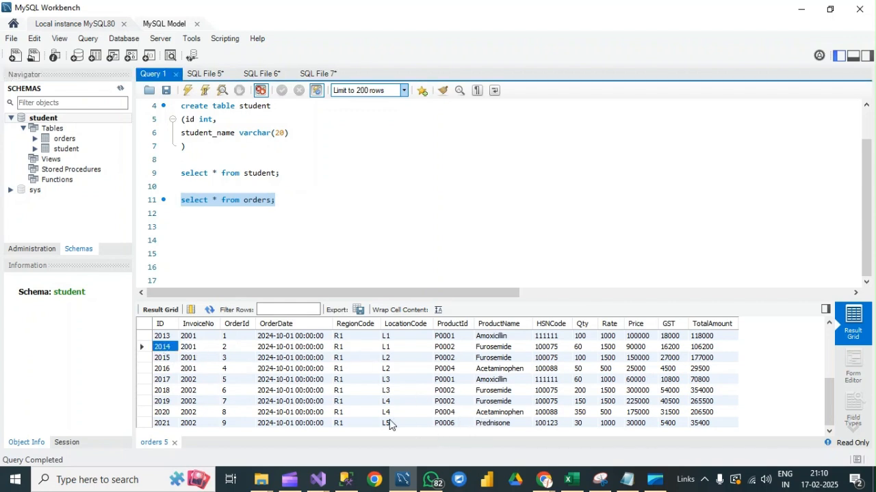
Switch to SQL Server Management Studio and review the INSERT statements for the Orders table.
left_click(345, 480)
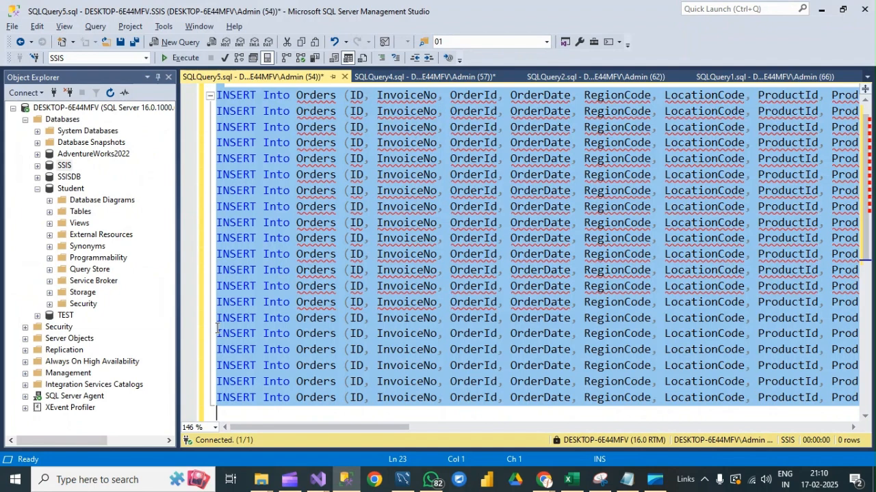
left_click(257, 239)
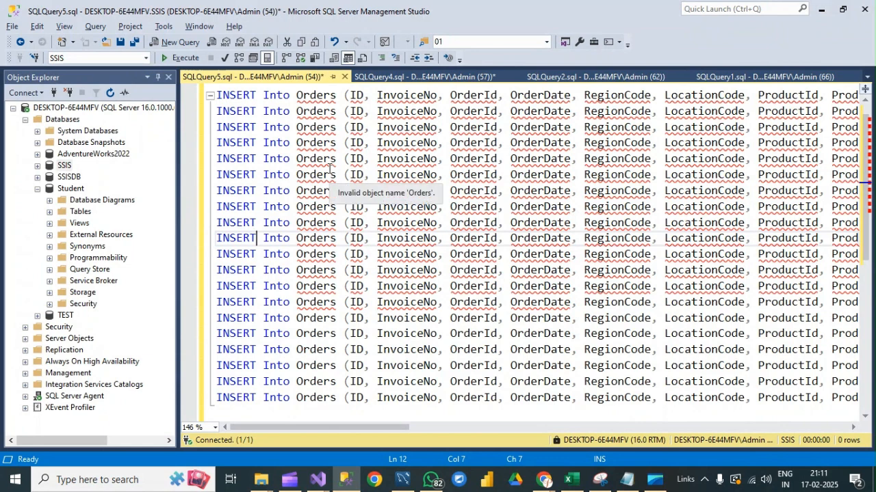
scroll(329, 168, "up", 1)
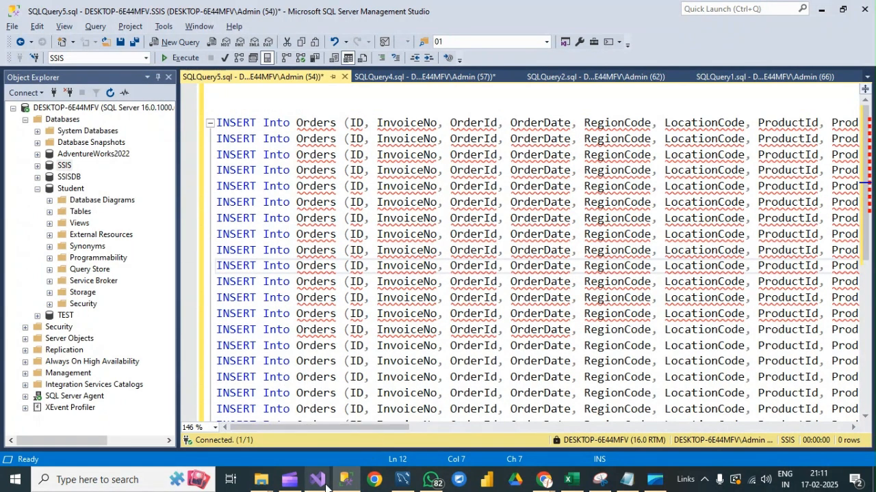
Switch to Visual Studio and start a new project from the Integration Services Project template.
mouse_move(326, 487)
left_click(413, 432)
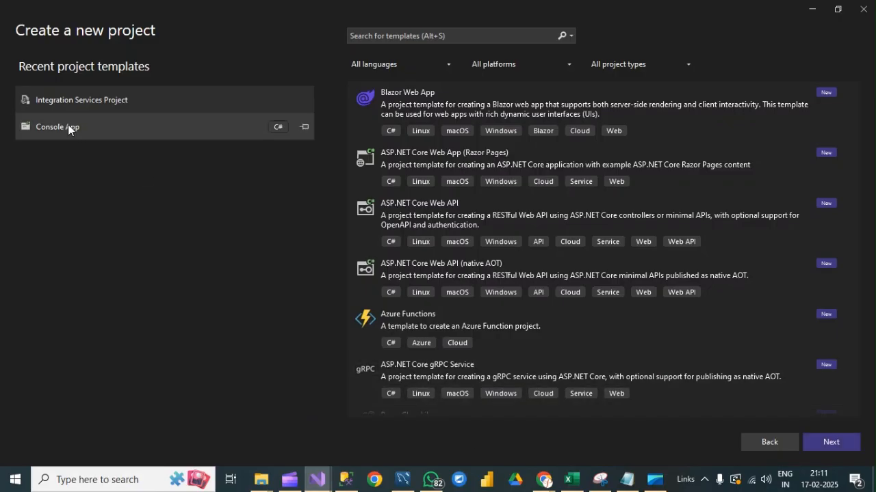
left_click(74, 104)
left_click(842, 447)
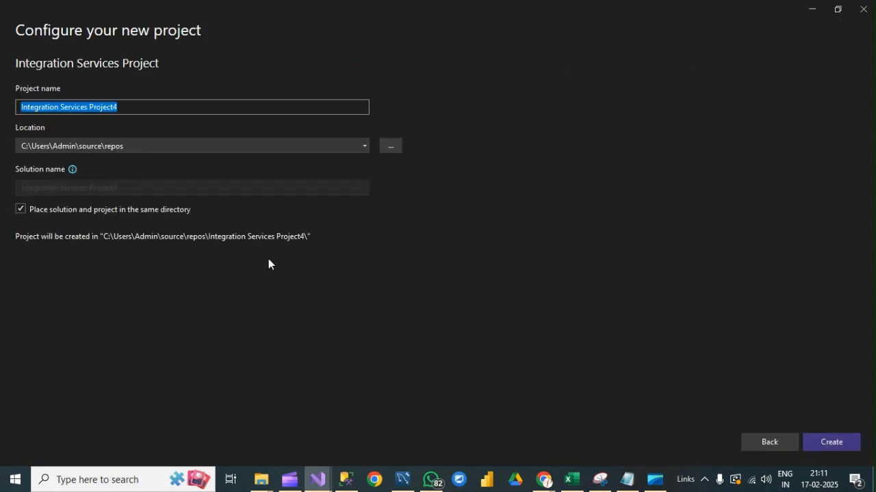
Name the project ImportMySqlToMSSQLData and create it in the default location.
left_click_drag(126, 105, 13, 101)
key("BackSpace")
type("Import")
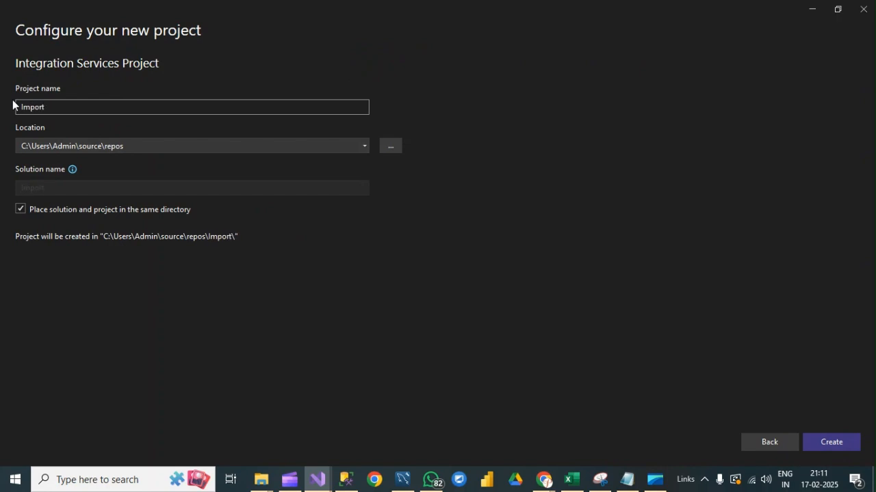
type("MySqlToMSSQL")
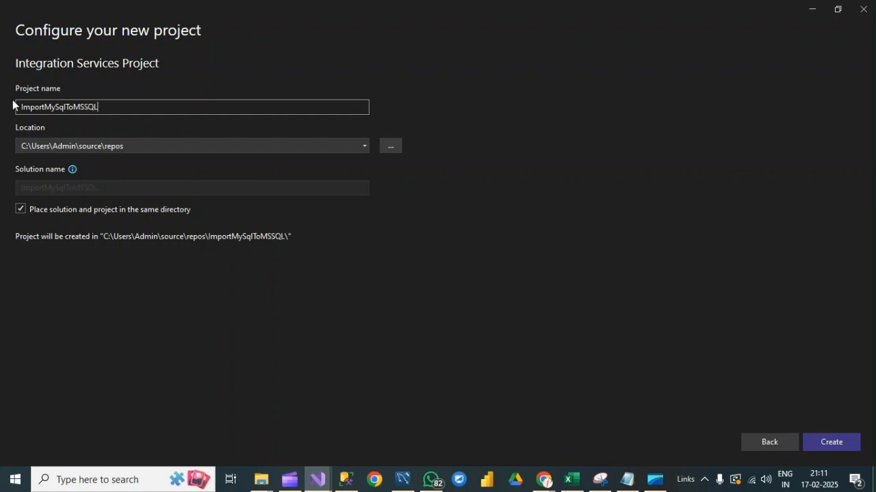
type("Data")
left_click(831, 442)
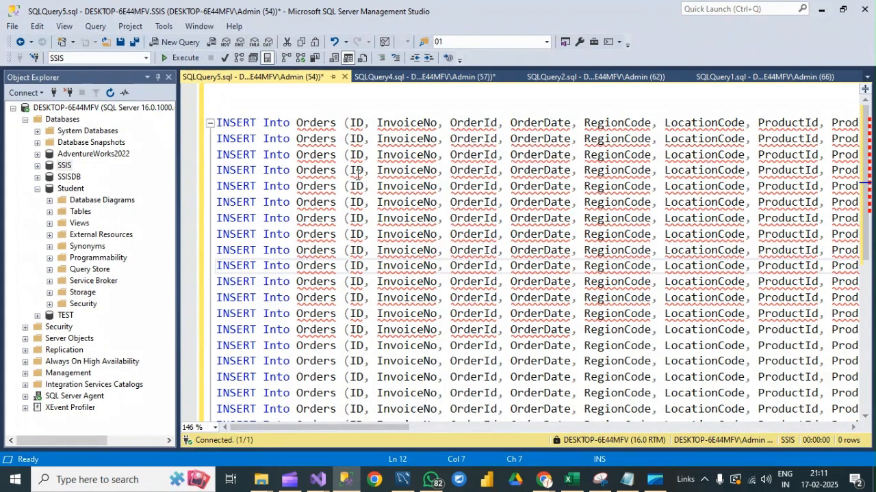
Return to the new project in Visual Studio and close the Getting Started (SSIS) pane.
mouse_move(317, 479)
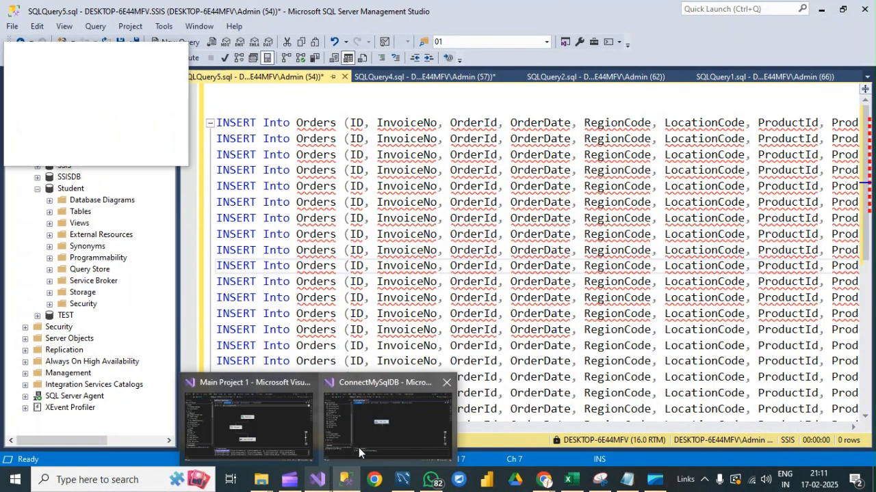
mouse_move(373, 442)
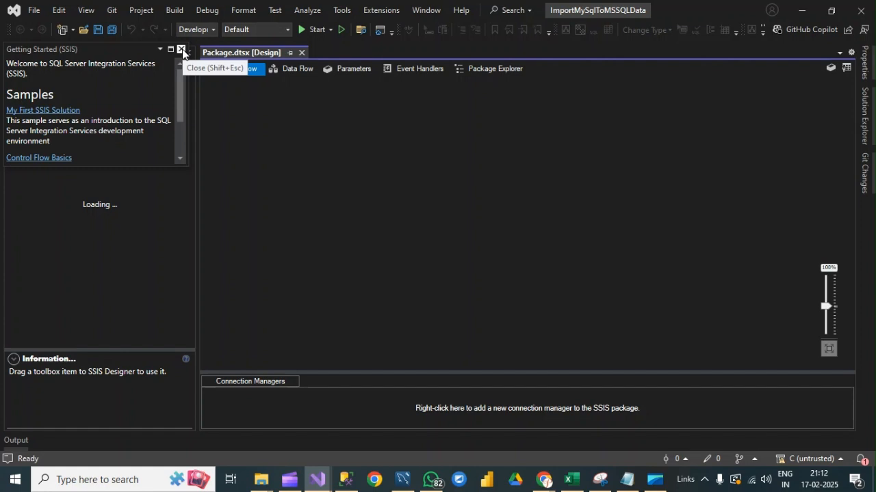
left_click(181, 50)
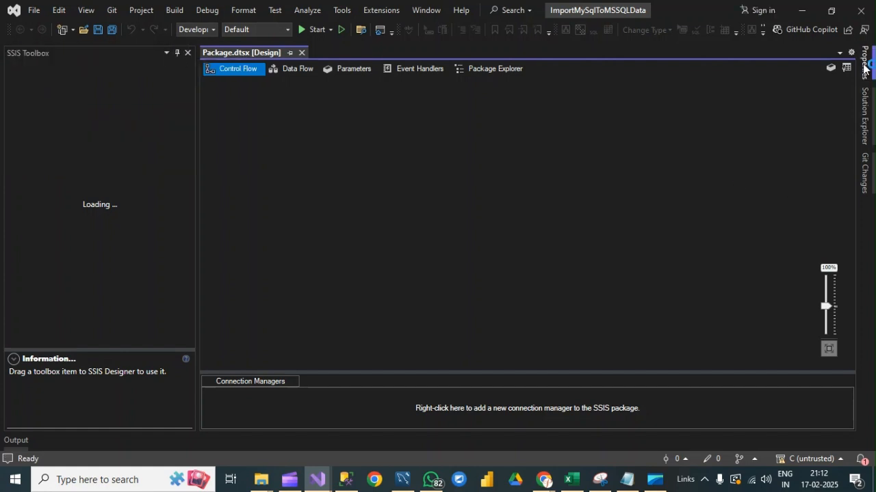
Rename the SSIS package Package.dtsx to ImportMySqlToMSSQLData.dtsx, reusing the project's name.
left_click(871, 106)
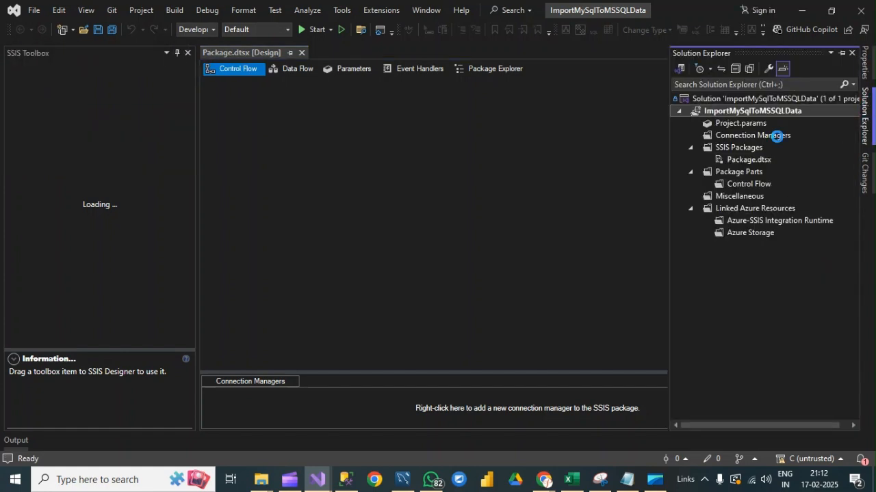
left_click(740, 111)
key("ctrl+c")
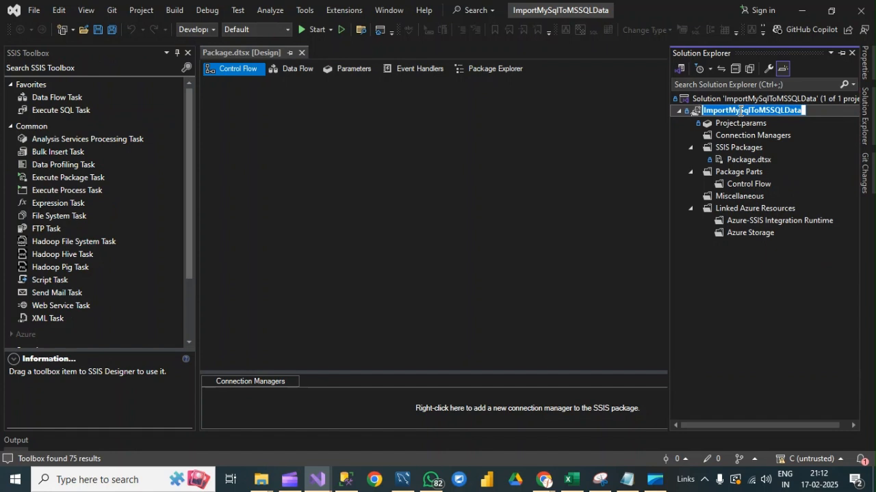
left_click(742, 159)
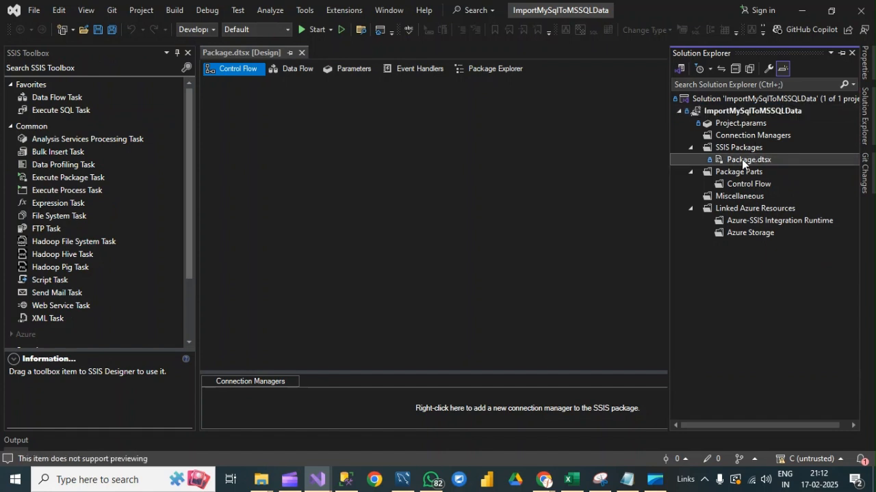
left_click(742, 159)
key("ctrl+v")
key("Return")
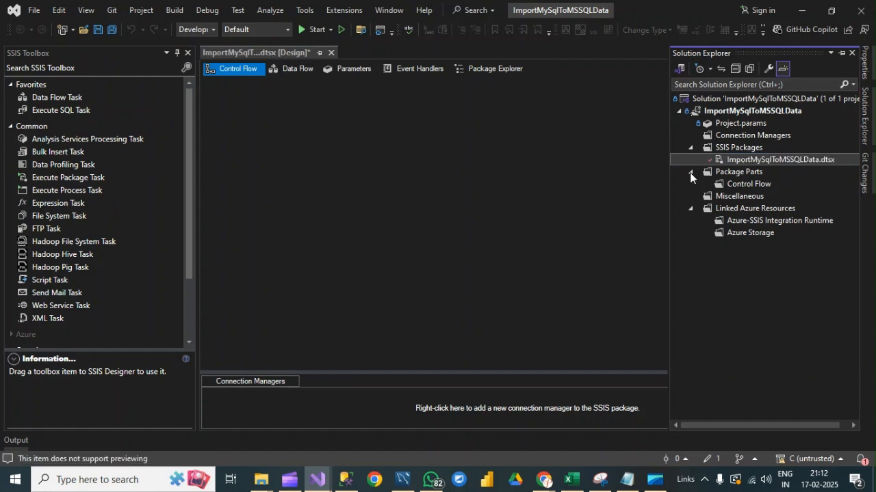
left_click(423, 201)
Check the source orders data in MySQL Workbench and return to the package's control flow in Visual Studio.
mouse_move(189, 153)
left_mouse_down()
mouse_move(188, 171)
mouse_move(188, 137)
left_mouse_up()
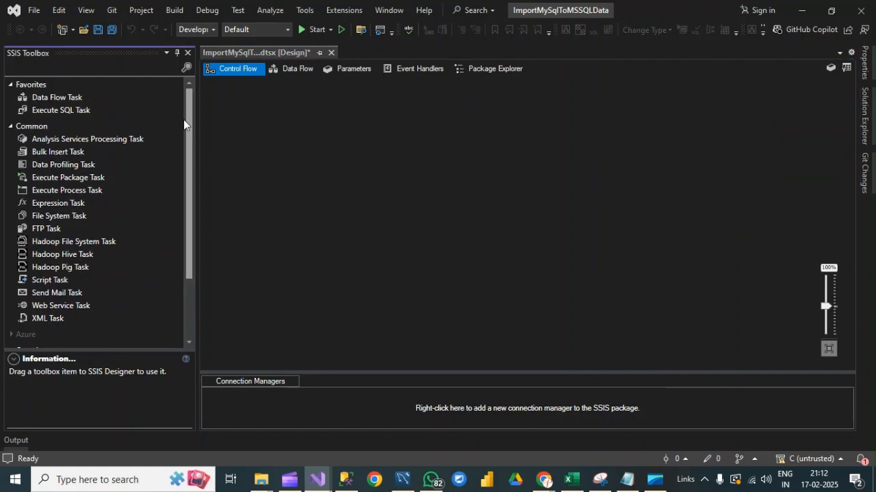
left_click(403, 479)
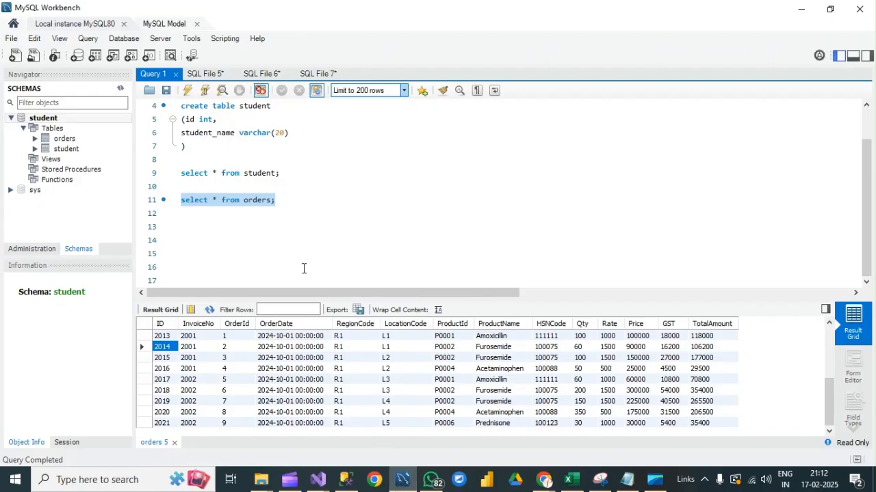
left_click(800, 8)
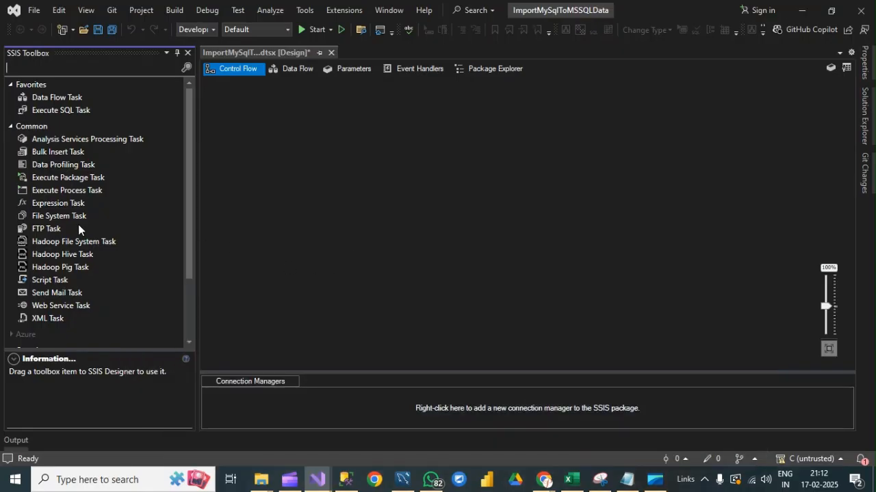
Add a Data Flow Task to the control flow and name it "Import Data From MySQL to MS SQL Server".
left_click(53, 100)
left_click_drag(52, 100, 349, 128)
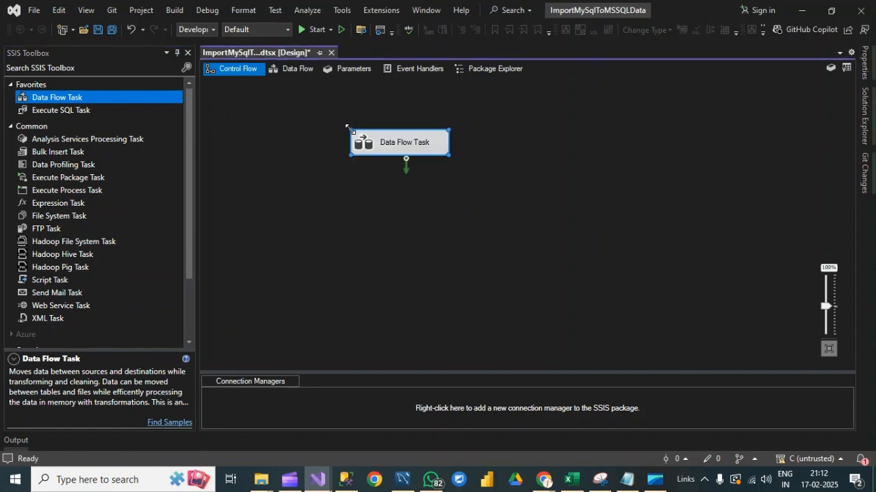
left_click(402, 145)
type("Import Data ")
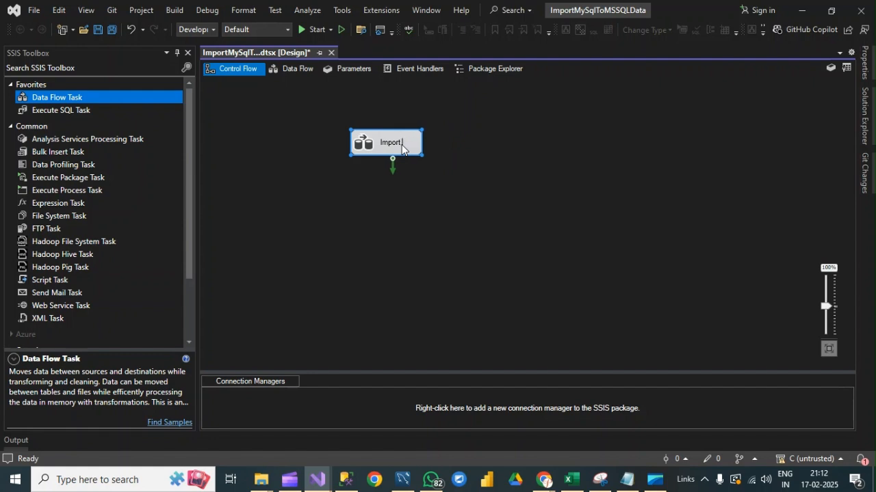
type("From MySQL to MS SQL Ser")
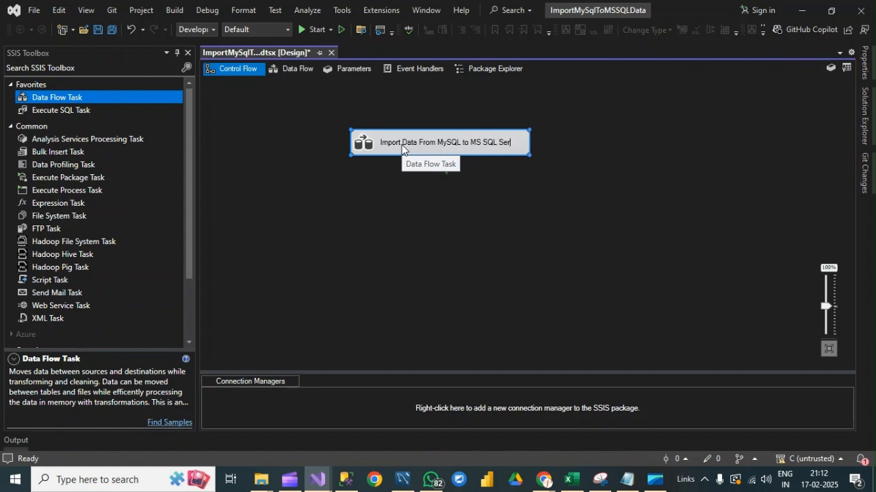
type("ver")
left_click(644, 215)
Open the task's data flow and add an ODBC Source to its empty canvas.
double_click(423, 150)
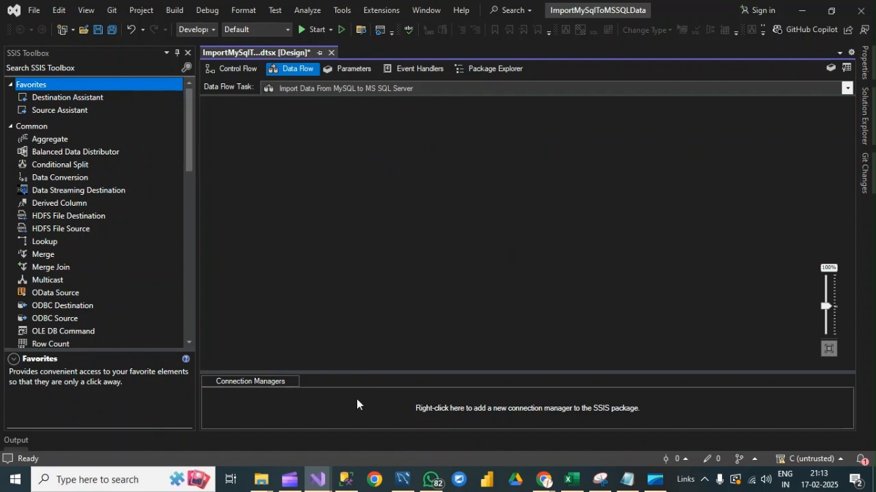
left_click(401, 480)
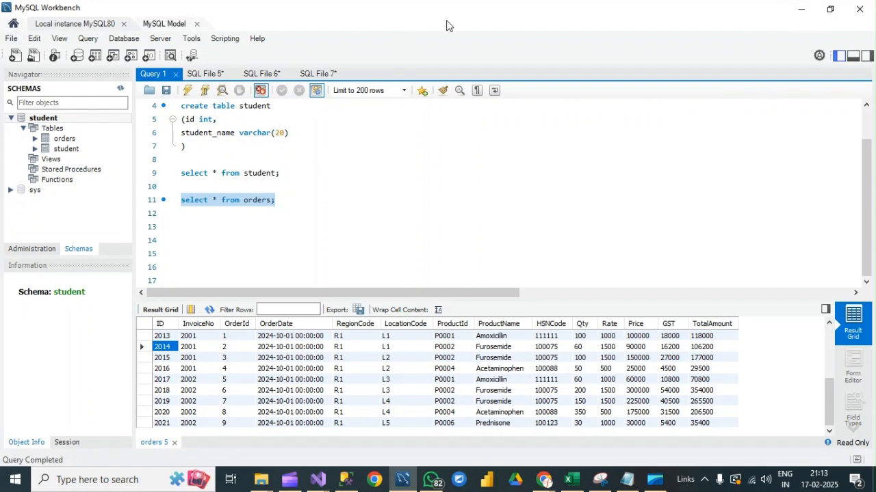
left_click(801, 9)
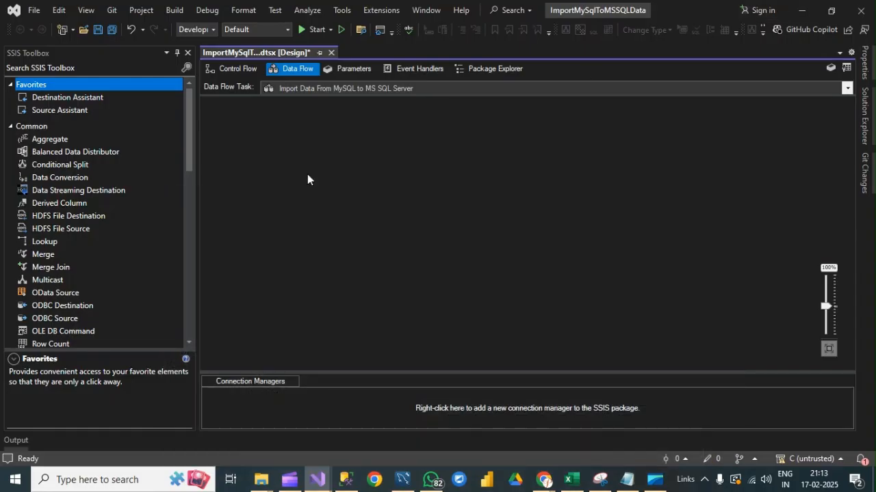
left_click_drag(188, 146, 188, 171)
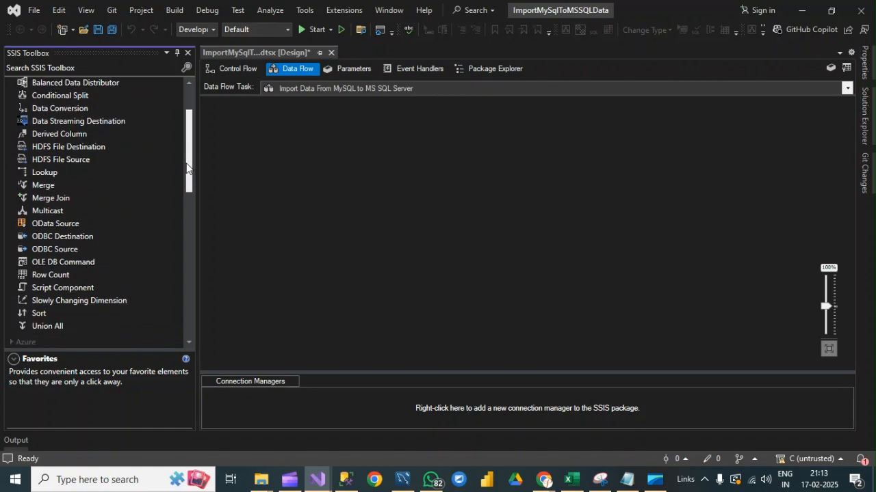
left_click(36, 254)
left_click_drag(35, 252, 373, 180)
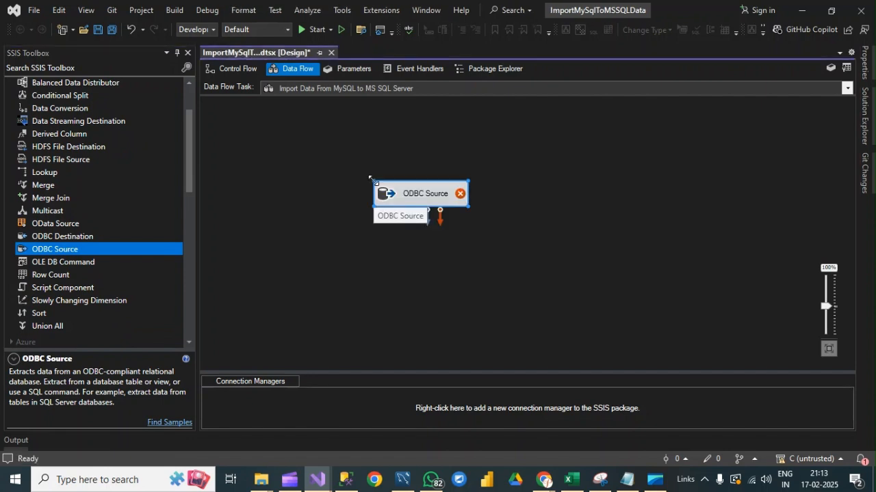
Configure the ODBC Source to use the MYSQL.root connection and read the orders table in Table Name access mode.
right_click(433, 190)
left_click(462, 198)
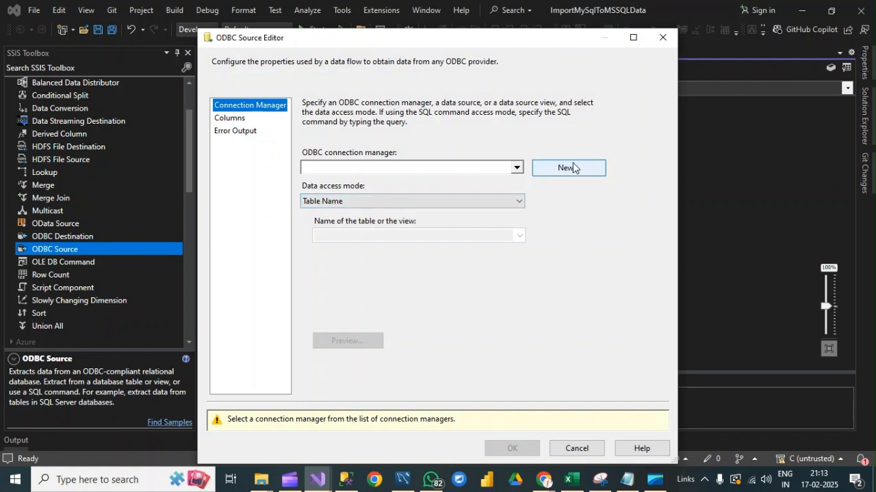
left_click(569, 168)
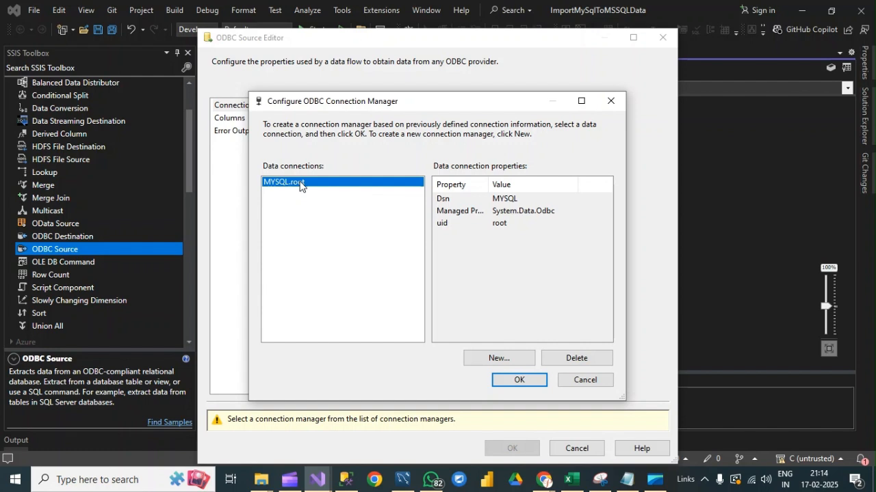
left_click(519, 380)
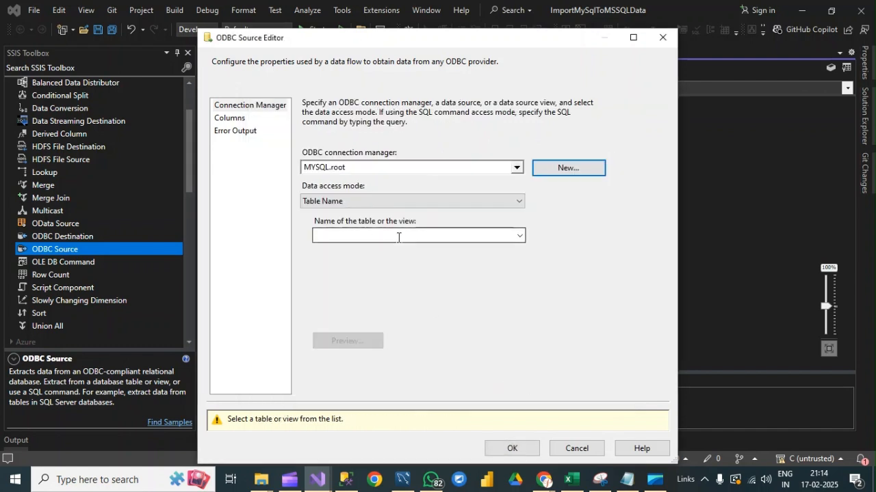
left_click(521, 236)
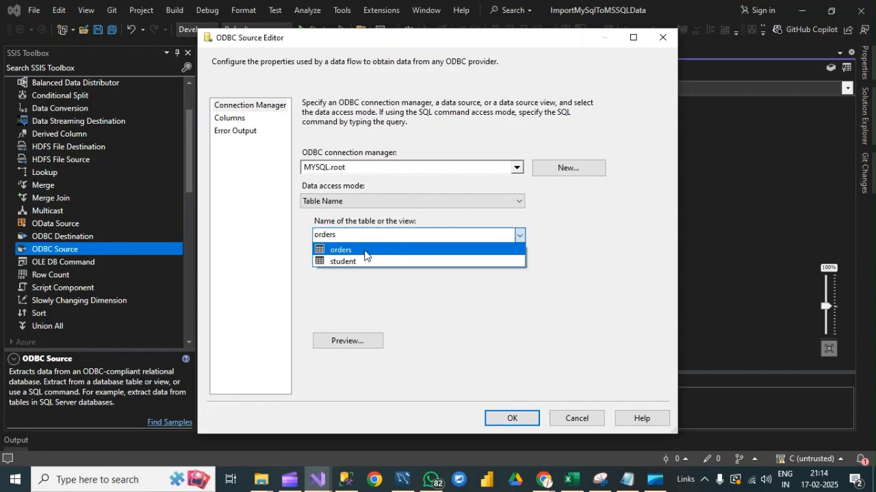
left_click(333, 250)
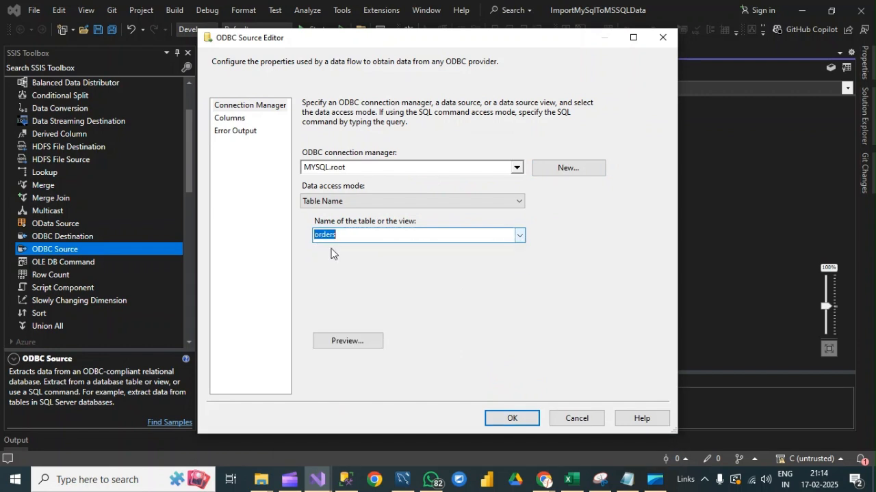
Switch to MySQL Workbench to look at the orders query results, and return to the ODBC Source settings in Visual Studio.
left_click(403, 480)
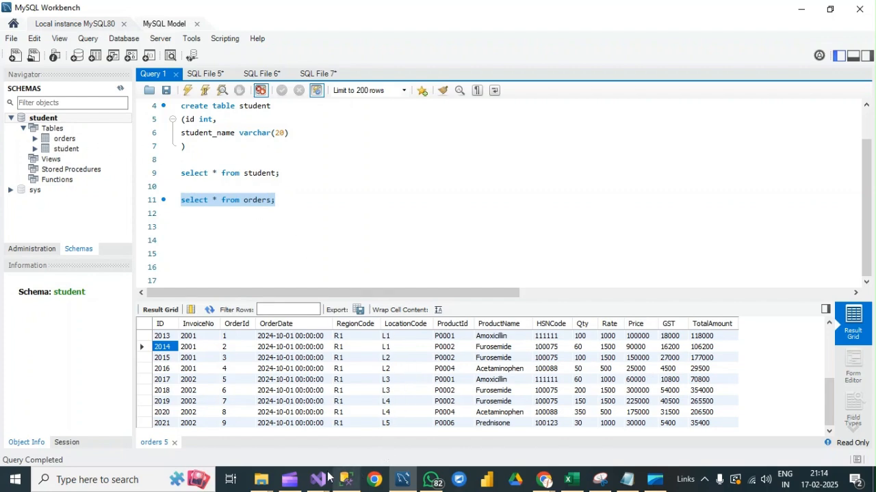
left_click(289, 480)
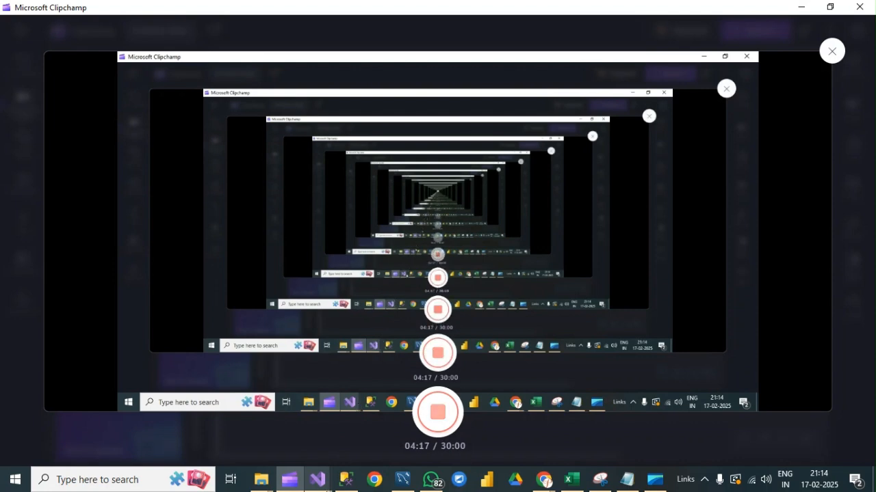
mouse_move(318, 479)
left_click(465, 425)
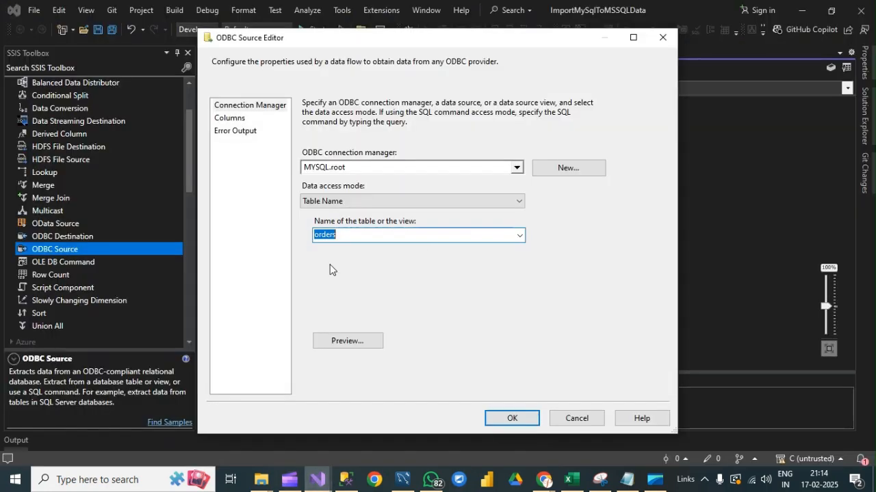
Review the ODBC Source's columns and error output, and accept its settings.
left_click(229, 119)
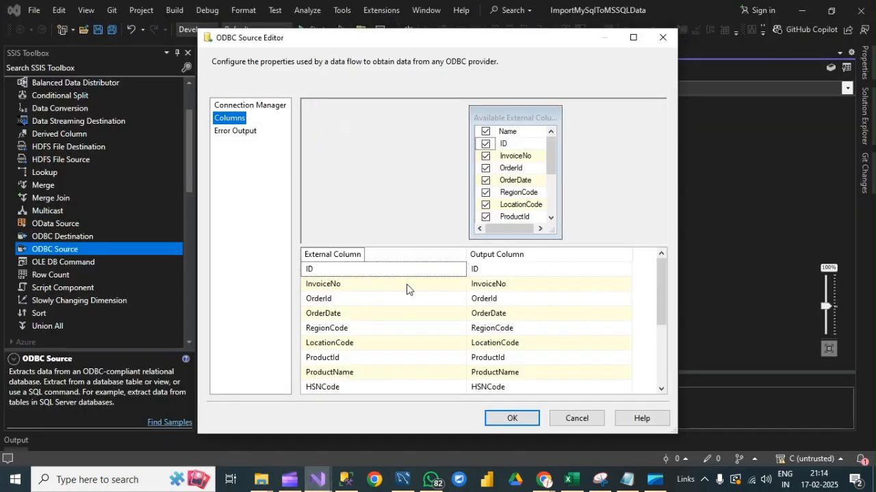
scroll(512, 347, "down", 3)
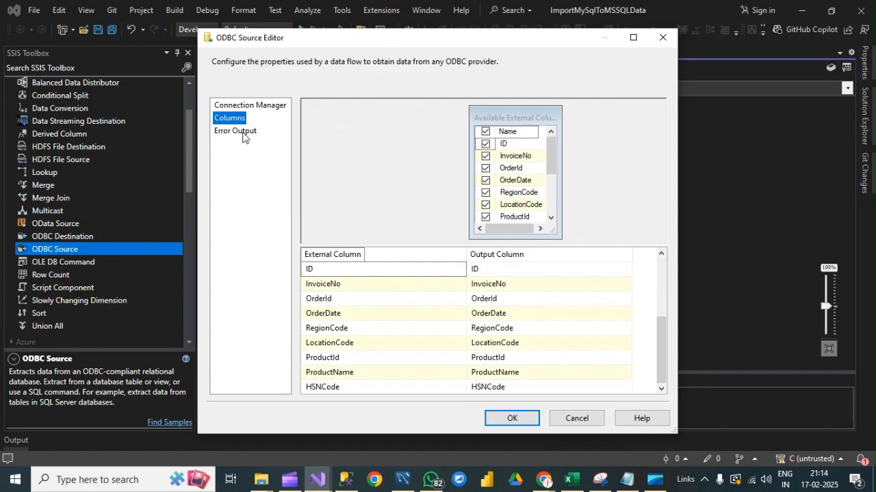
left_click(239, 131)
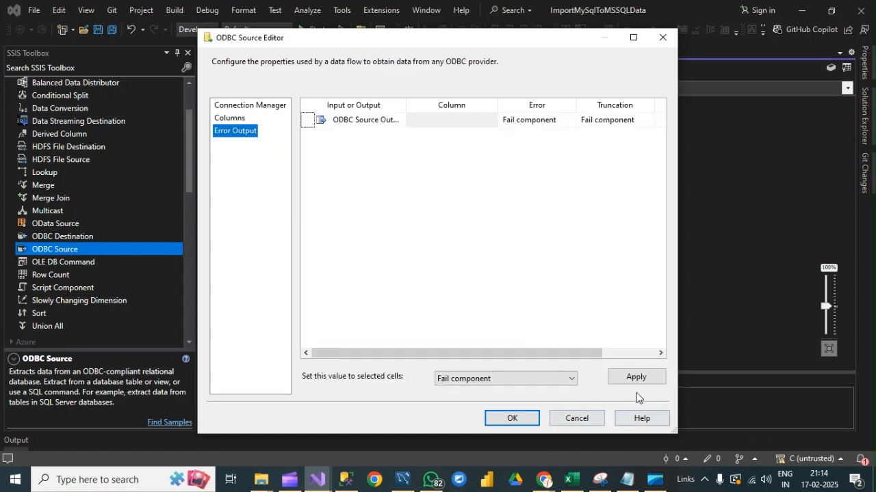
left_click(517, 416)
Move the ODBC Source higher on the canvas, add an OLE DB Destination below it, and connect the source's data output to it.
left_click(421, 194)
left_click_drag(421, 195, 409, 149)
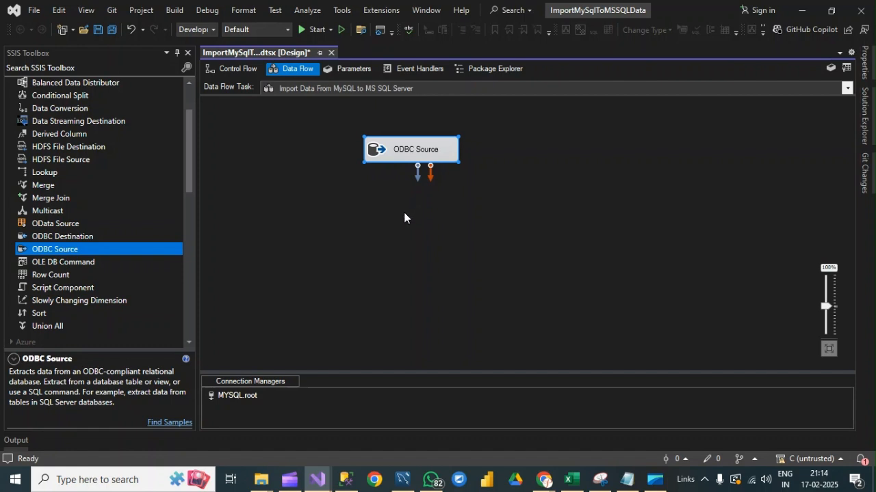
left_click_drag(188, 144, 138, 274)
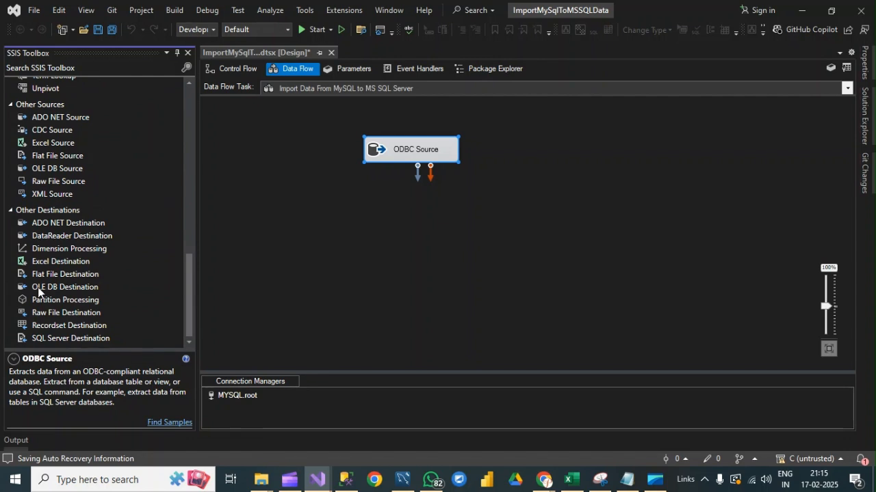
left_click_drag(38, 288, 219, 284)
left_click_drag(408, 218, 402, 230)
left_click(417, 153)
left_click_drag(417, 179, 424, 225)
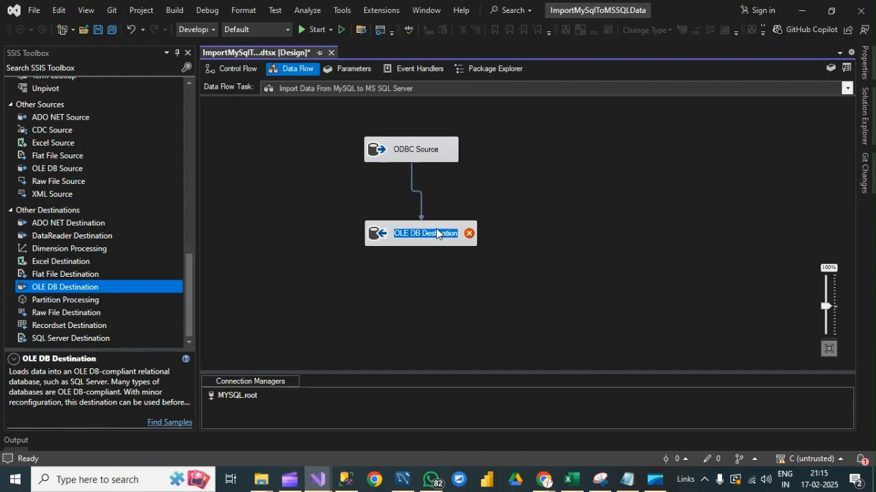
Configure the OLE DB Destination with the DESKTOP-6E44MFV.SSIS connection, Table or view access mode, and the [dbo].[Order] table.
right_click(434, 228)
left_click(413, 262)
left_click(438, 227)
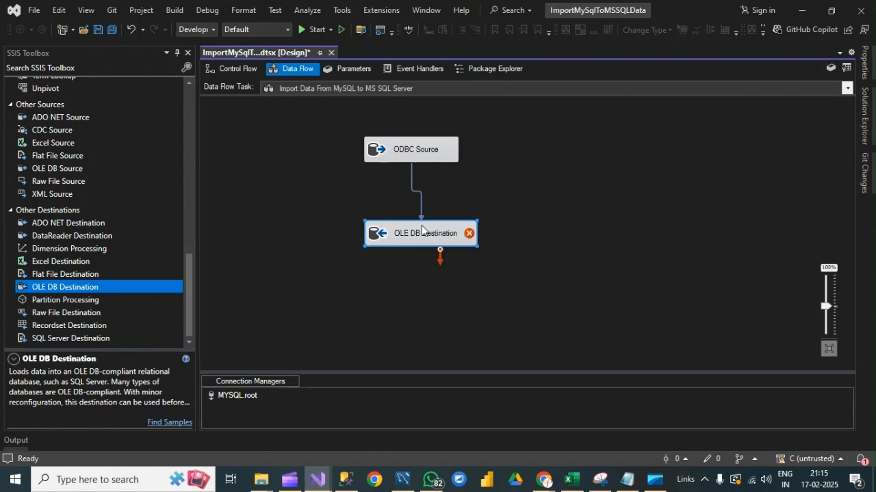
right_click(438, 224)
left_click(489, 234)
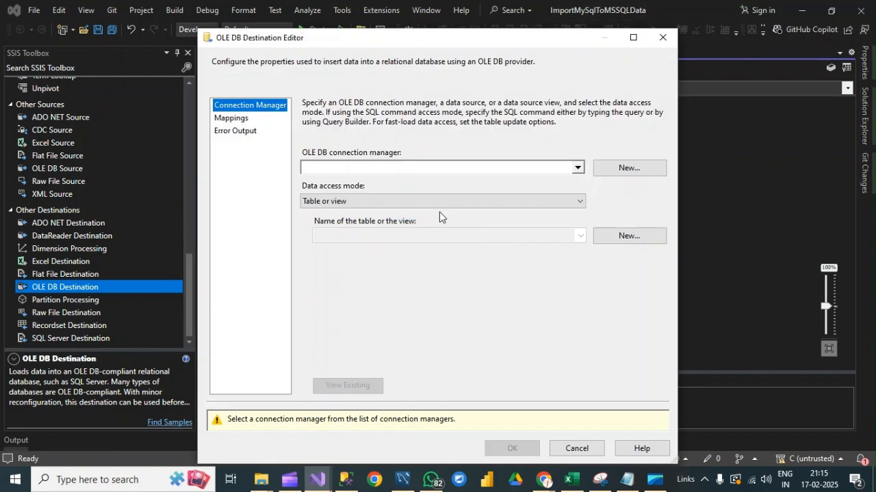
left_click(629, 168)
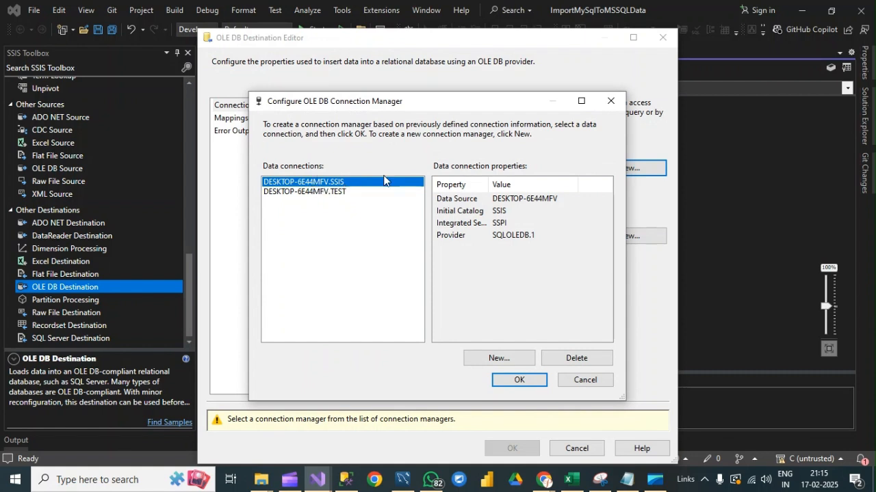
left_click(532, 381)
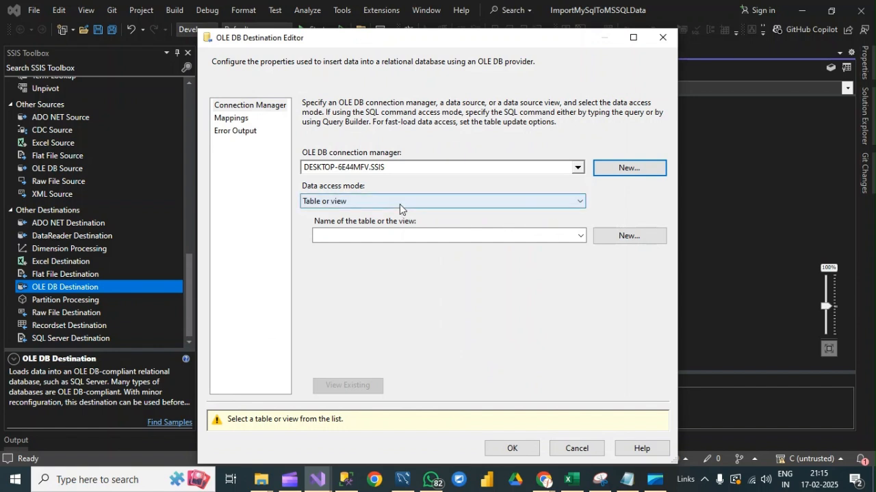
left_click(578, 236)
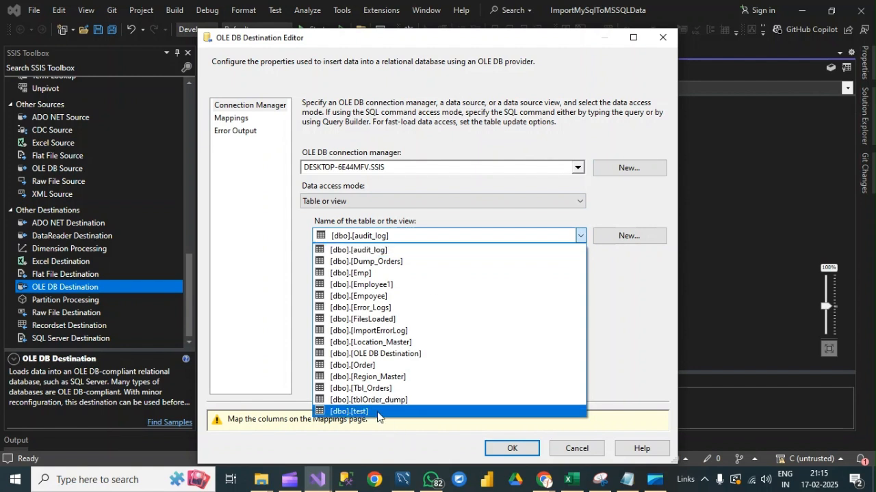
left_click(345, 366)
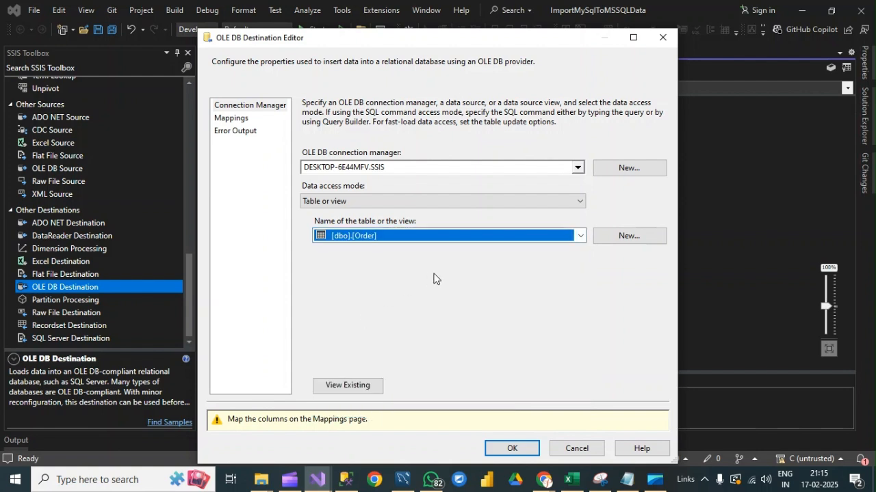
Map the source columns to the matching columns of the destination table and accept the OLE DB Destination settings.
left_click(236, 117)
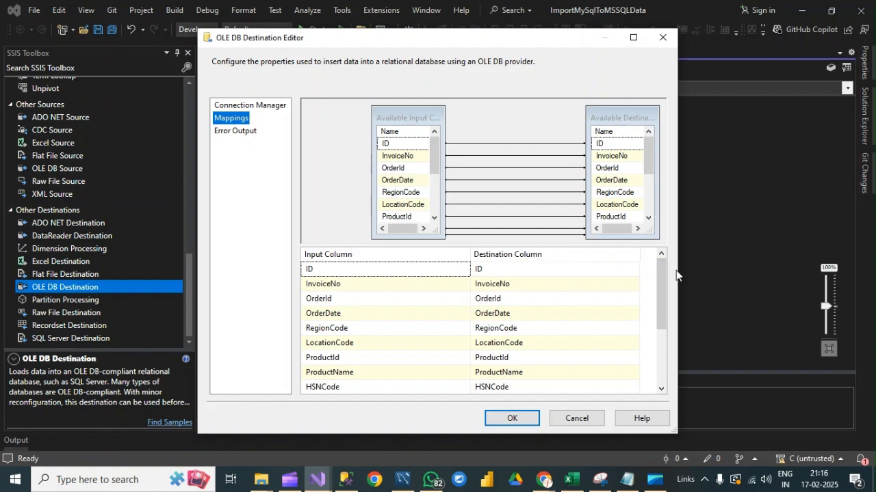
mouse_move(664, 271)
left_mouse_down()
mouse_move(664, 349)
mouse_move(662, 276)
left_mouse_up()
left_click(506, 270)
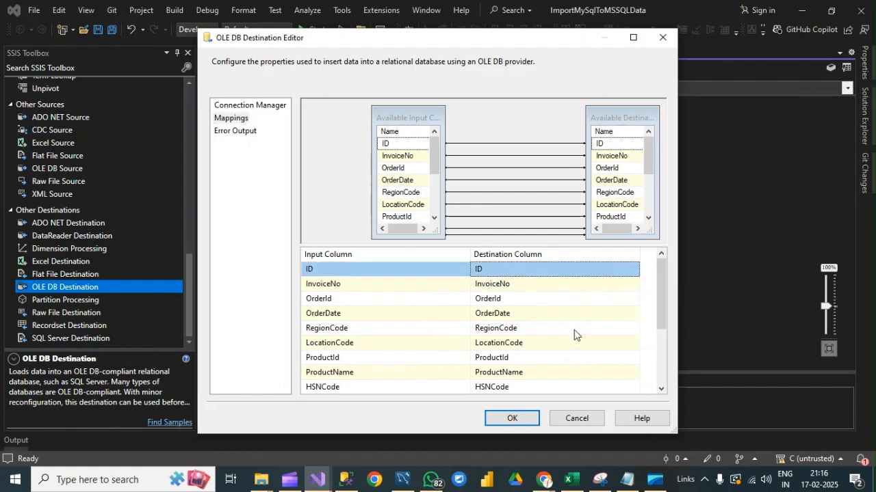
scroll(573, 323, "down", 2)
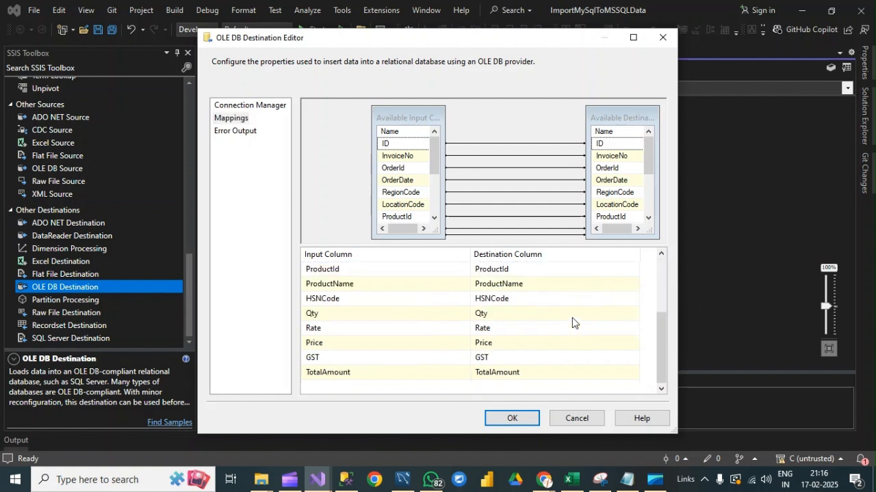
left_click(508, 417)
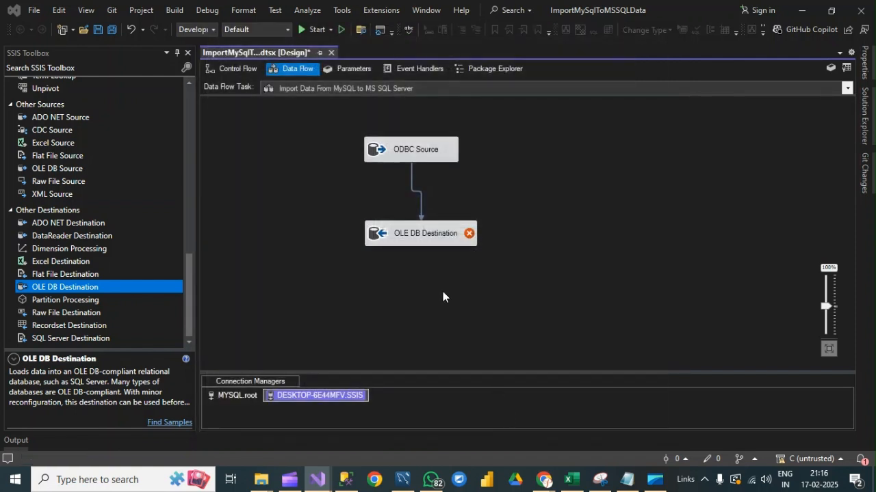
Edit the OLE DB Destination's mappings so the ID destination column's input is set to <ignore>, and accept the change.
mouse_move(435, 234)
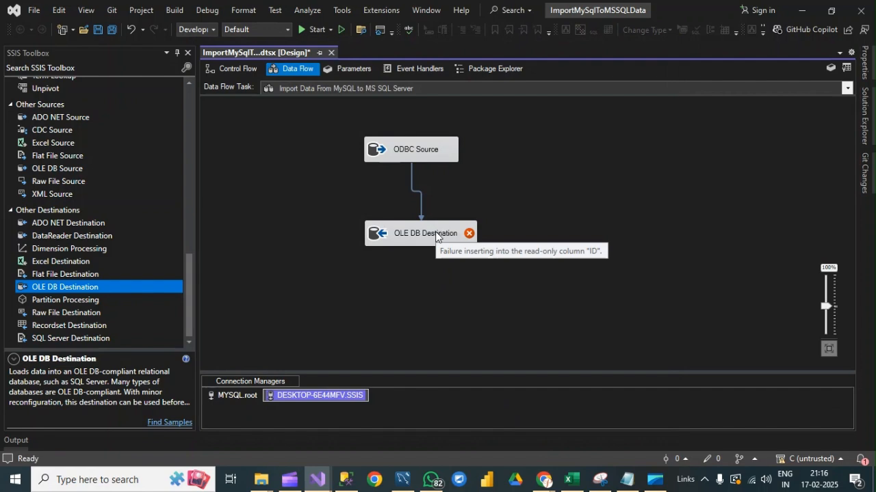
right_click(435, 233)
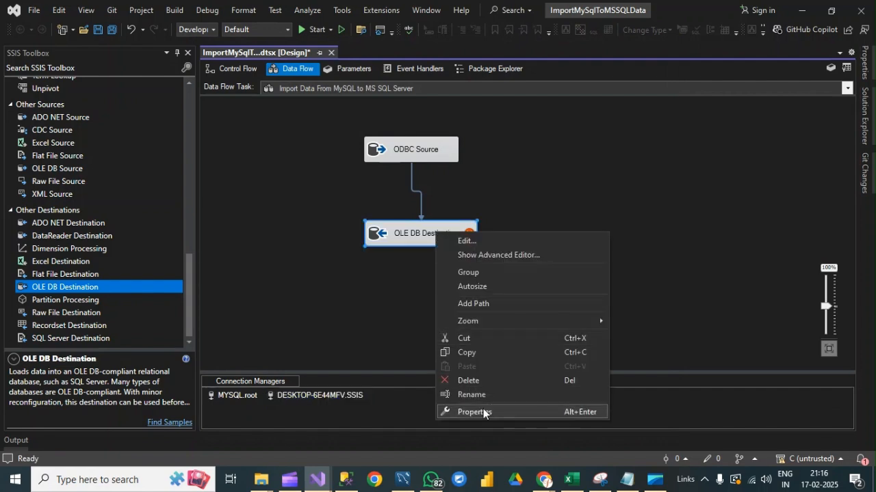
left_click(467, 240)
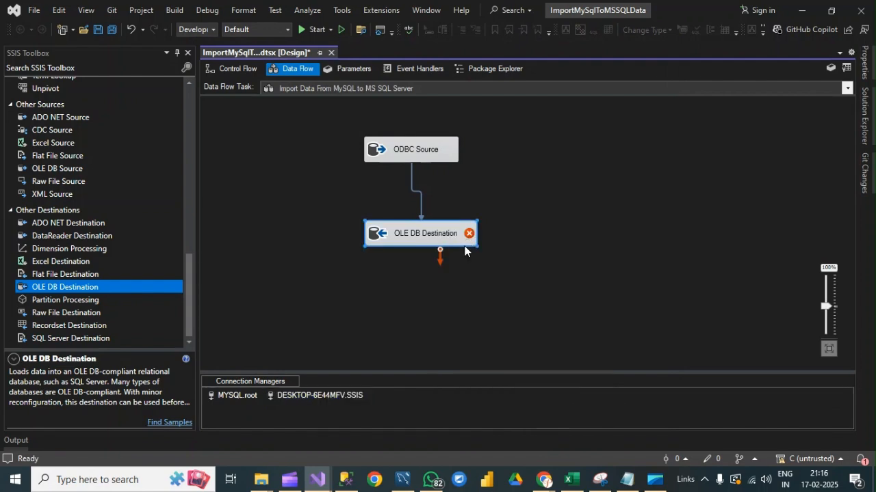
left_click(242, 121)
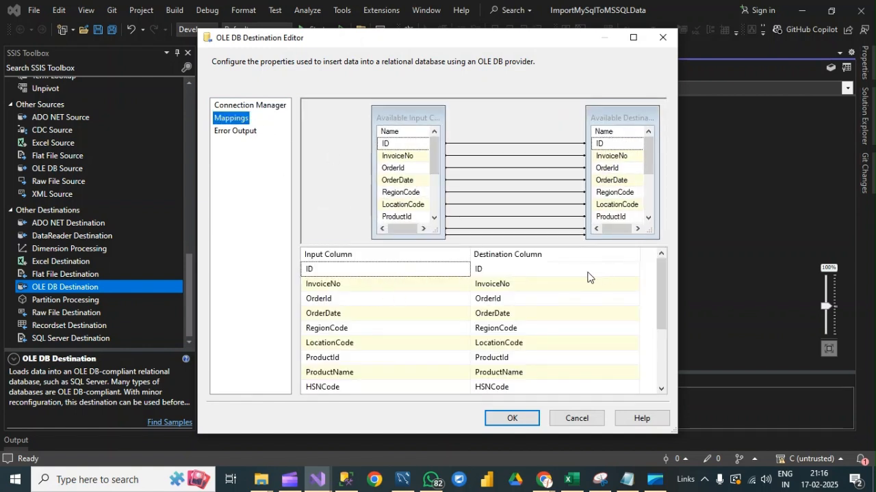
left_click(586, 275)
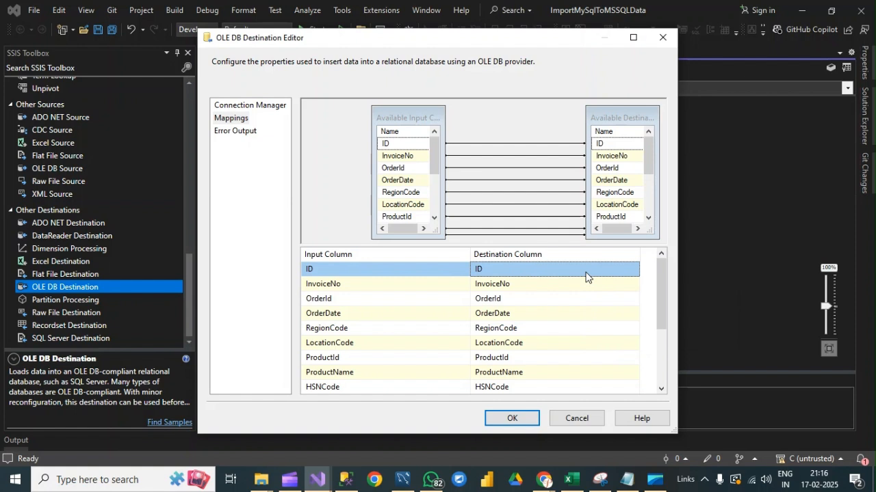
left_click(402, 271)
left_click(463, 268)
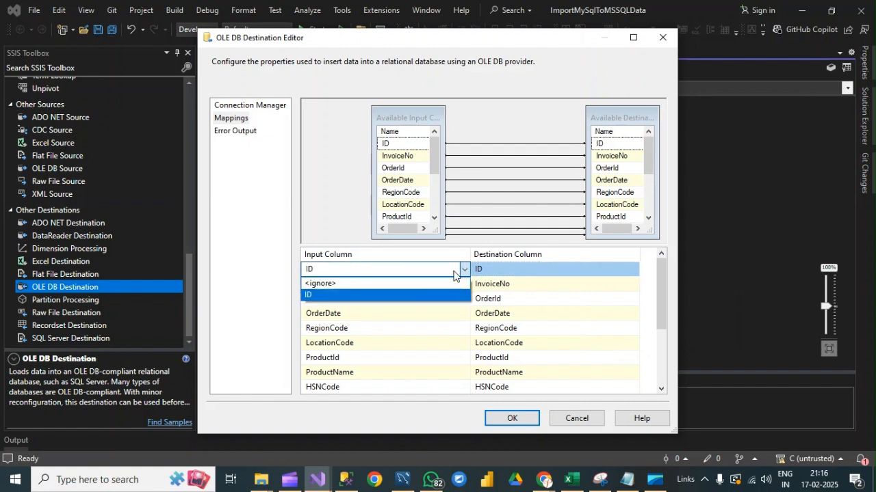
left_click(357, 283)
left_click(563, 270)
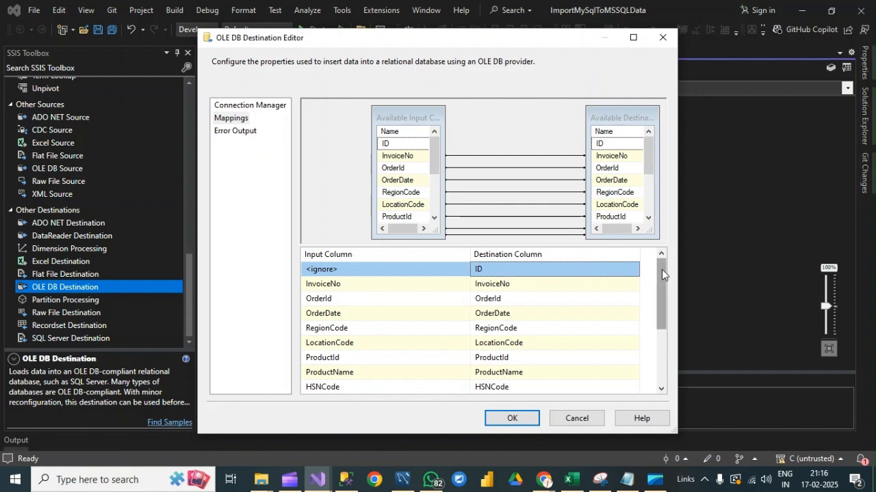
left_click_drag(664, 268, 664, 320)
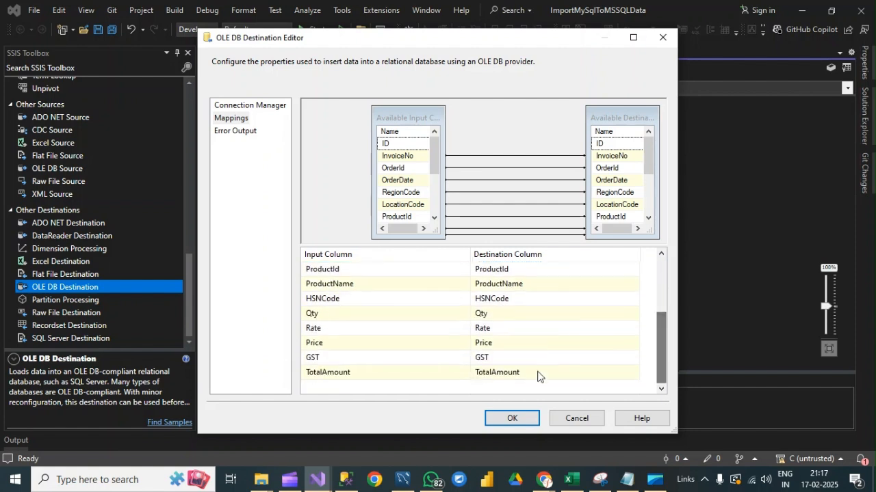
left_click(511, 418)
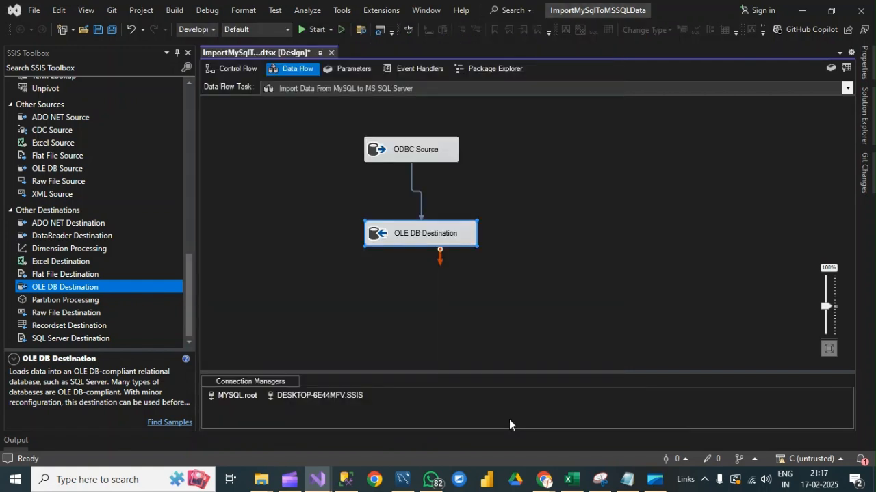
right_click(629, 227)
left_click(531, 194)
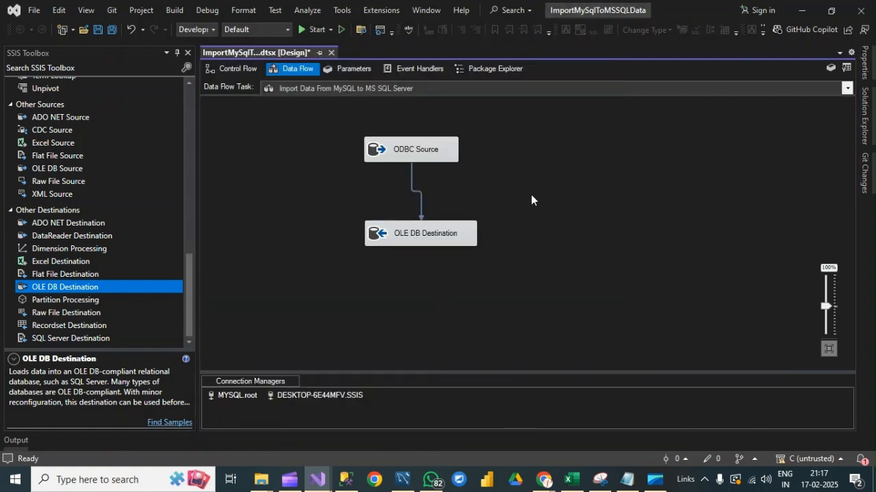
Switch to SQL Server Management Studio, query the top 1000 rows of dbo.Order in the SSIS database, and review the results to the last row.
left_click(345, 479)
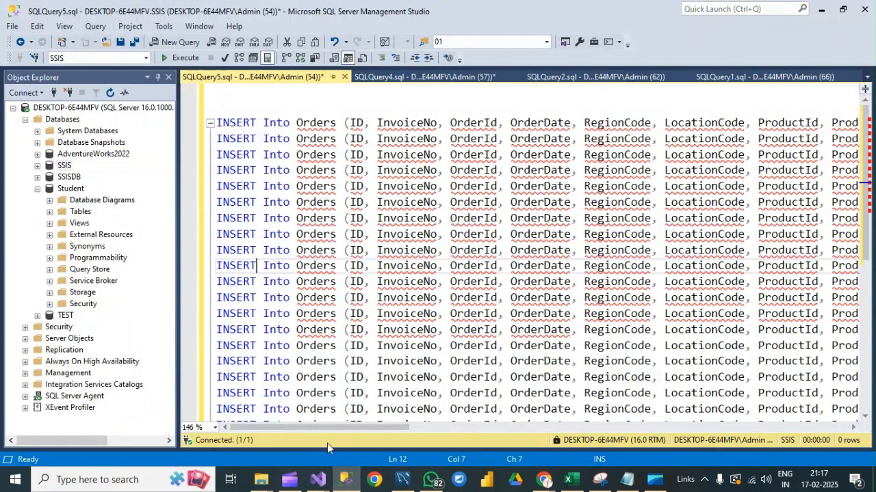
left_click(37, 166)
left_click(49, 188)
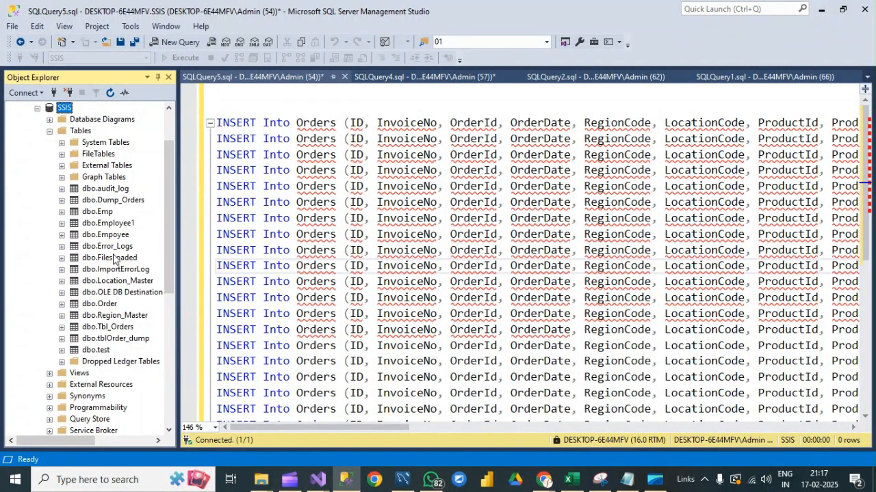
left_click(104, 305)
right_click(104, 305)
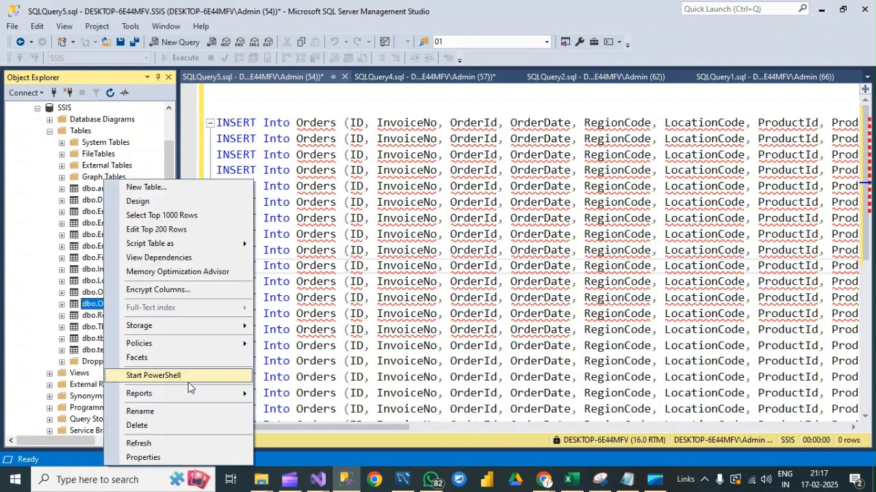
left_click(145, 217)
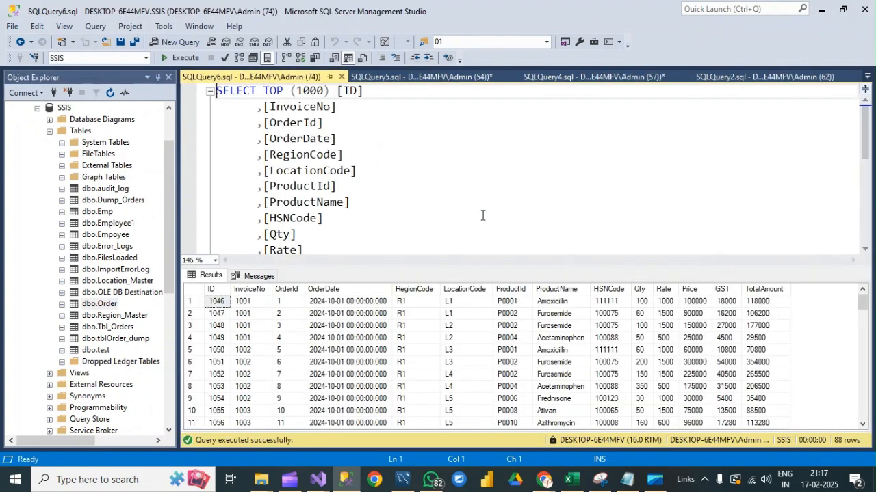
left_click_drag(870, 304, 872, 418)
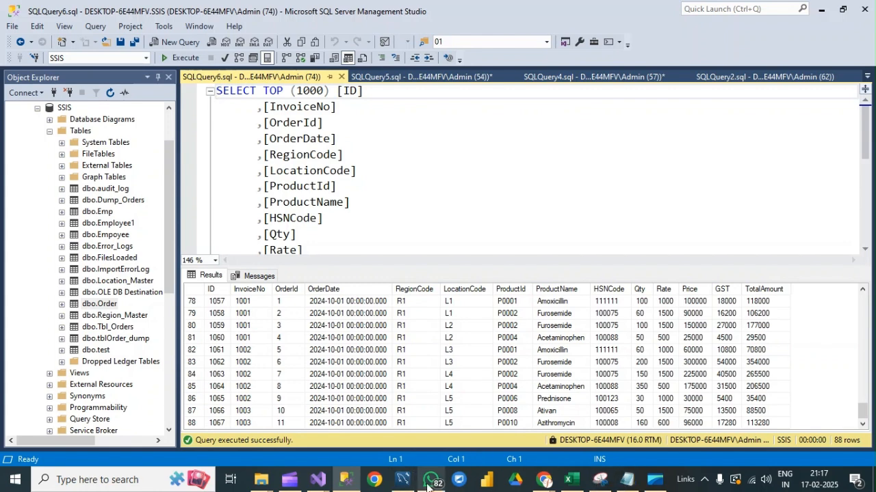
Return to the ImportMySqlToMSSQLData project in Visual Studio, run the package from the control flow, inspect the data flow's execution, and stop debugging.
mouse_move(430, 481)
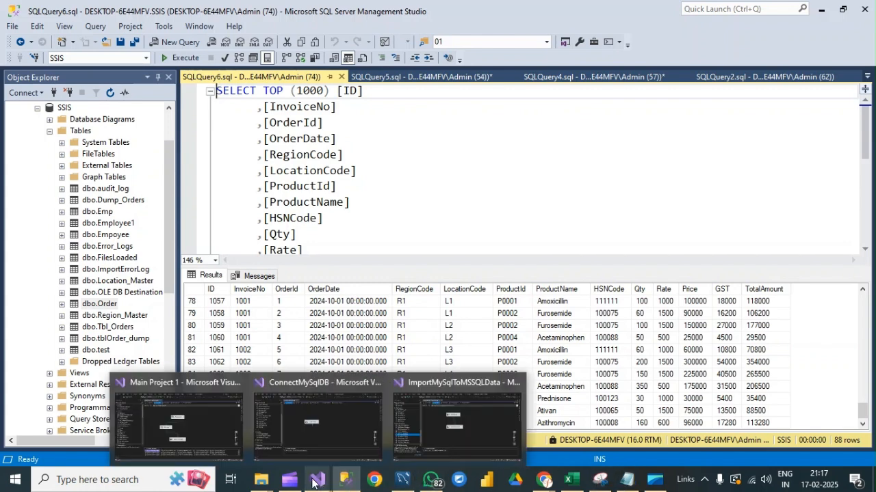
mouse_move(316, 484)
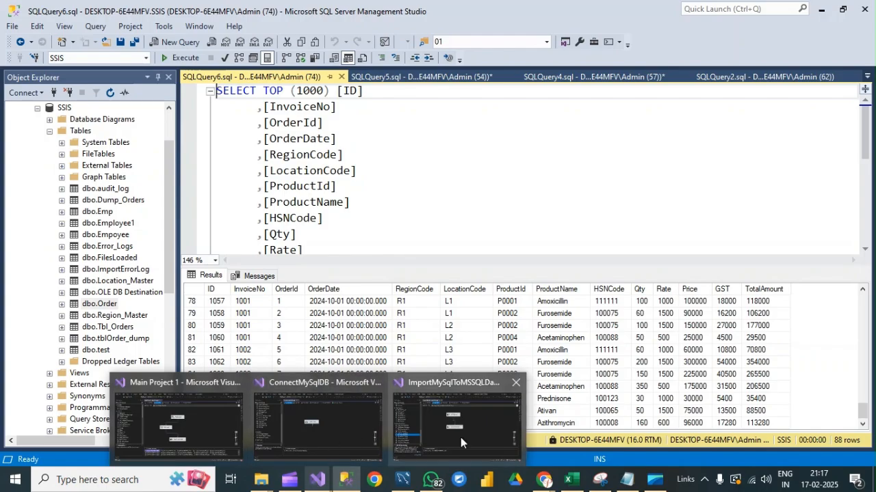
left_click(460, 437)
left_click(231, 69)
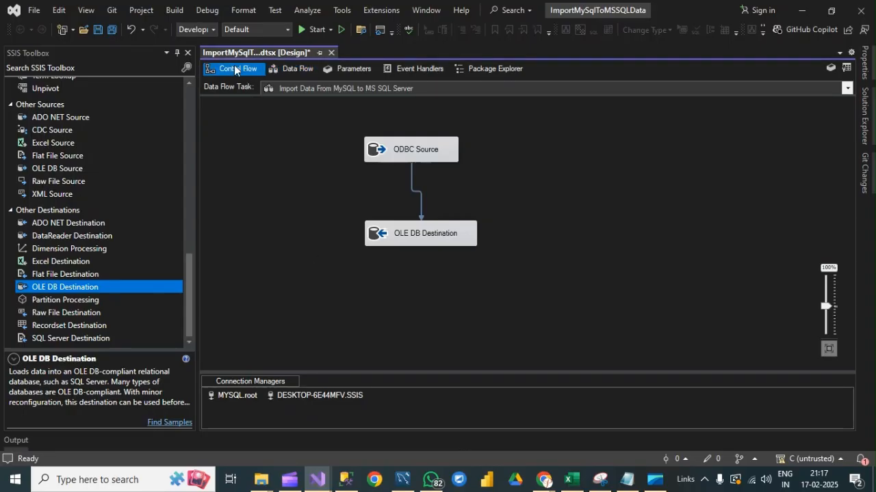
left_click(301, 28)
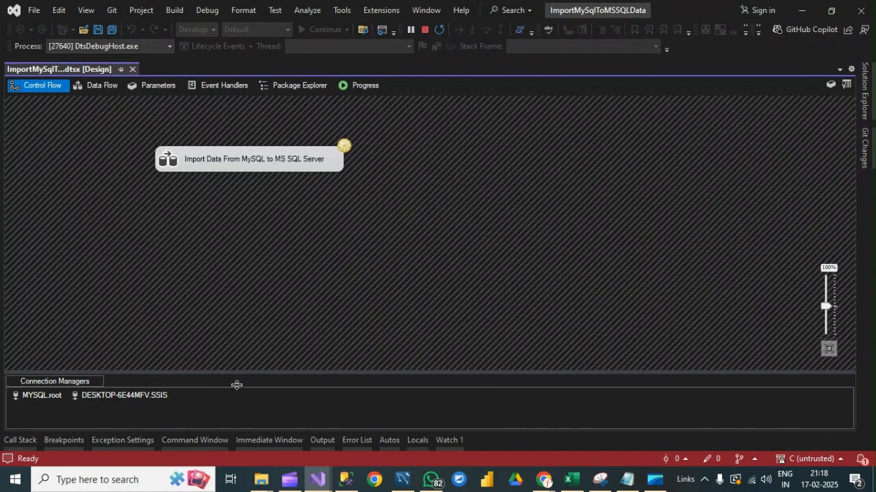
double_click(237, 156)
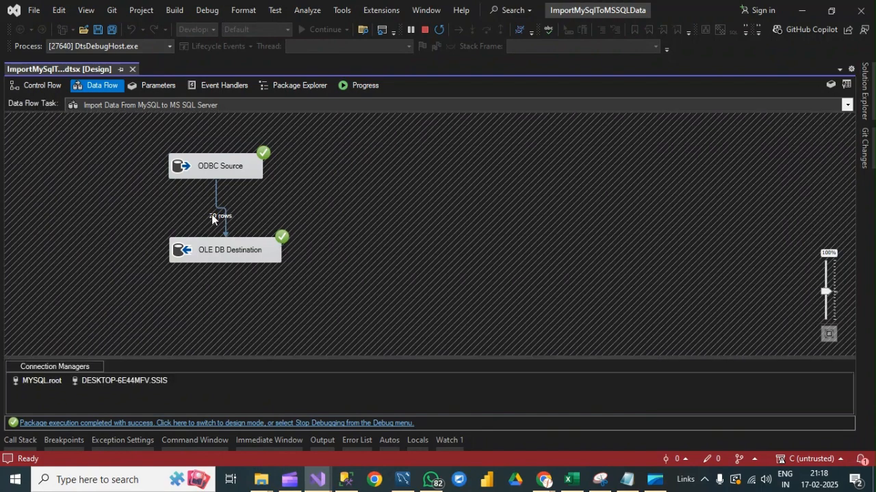
left_click(423, 31)
Rerun the dbo.Order query in SQL Server Management Studio, check the row count and last rows, and return to the ImportMySqlToMSSQLData project.
left_click(346, 480)
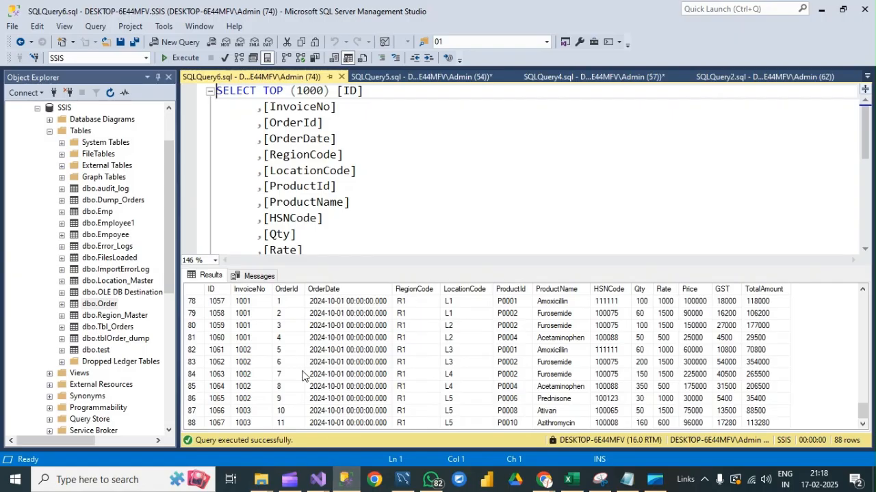
left_click(181, 59)
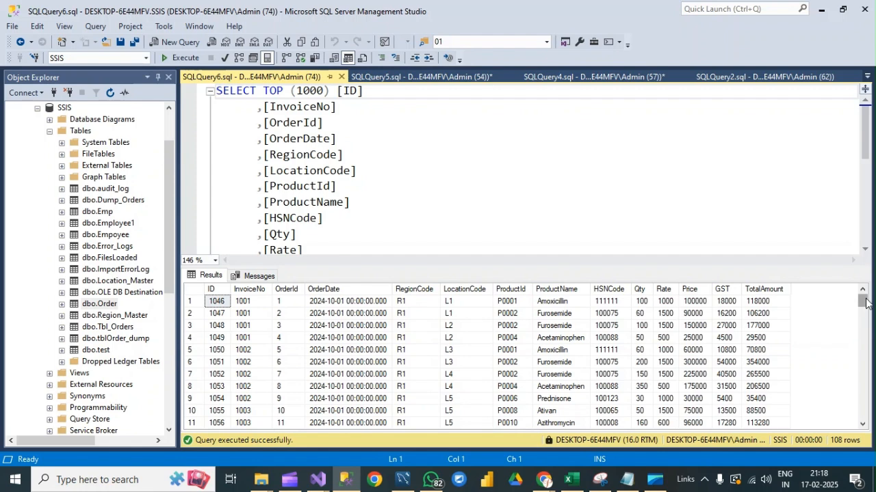
left_click_drag(865, 302, 865, 419)
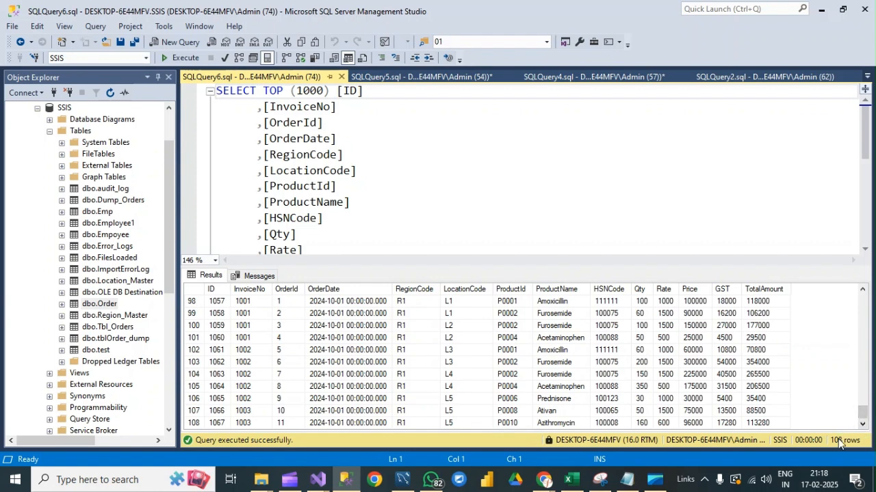
left_click(279, 326)
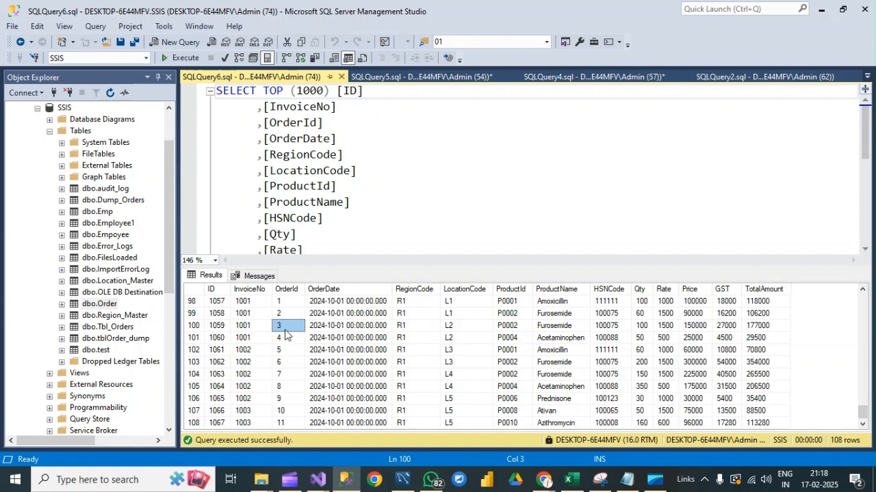
left_click(314, 480)
left_click(458, 416)
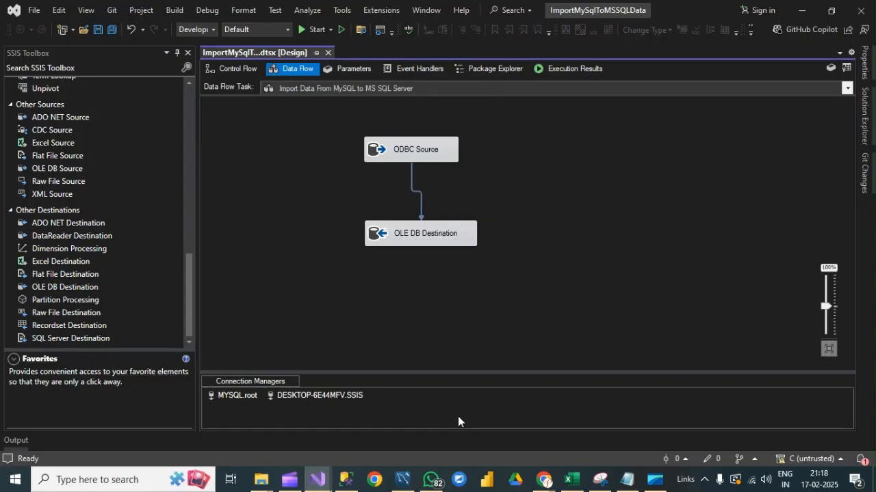